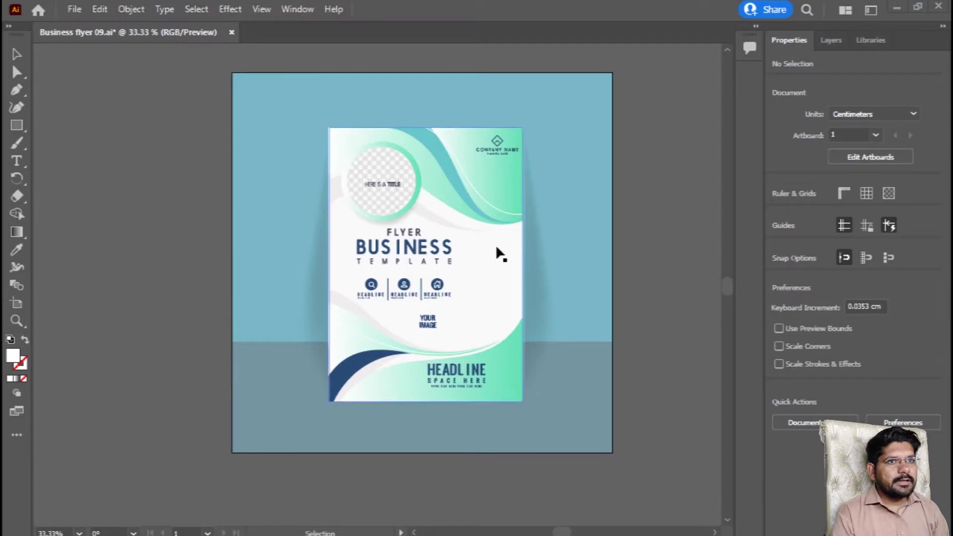
Step: Zoom in and lock the top-right artwork group holding the company name
scroll(500, 254, "up", 1)
scroll(501, 198, "up", 1)
scroll(499, 173, "up", 2)
left_click(499, 195)
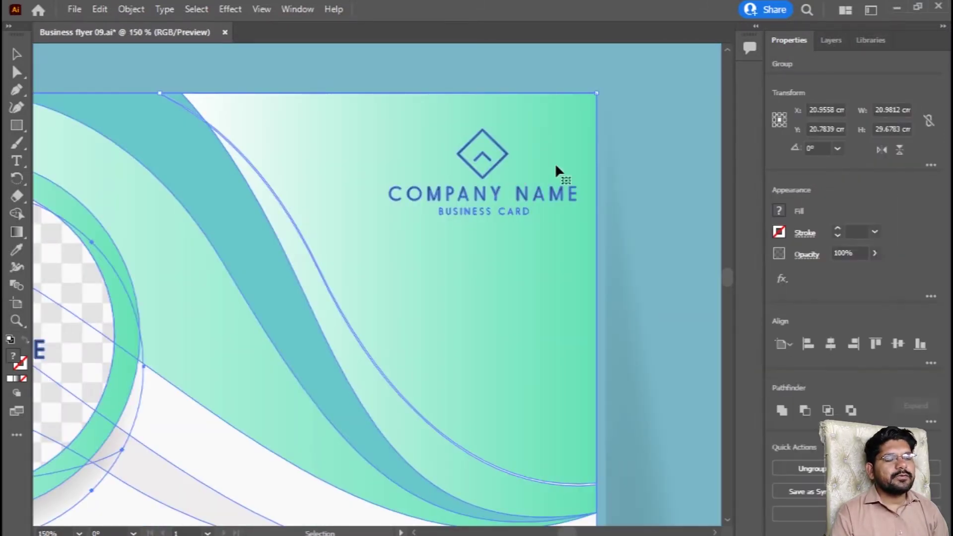
left_click(642, 153)
left_click(406, 134)
left_click(131, 9)
mouse_move(224, 109)
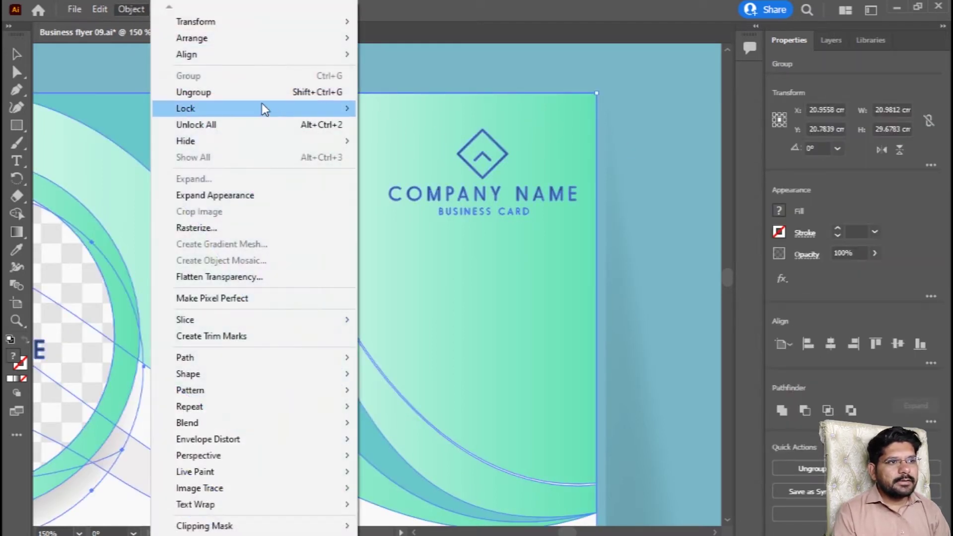
left_click(402, 108)
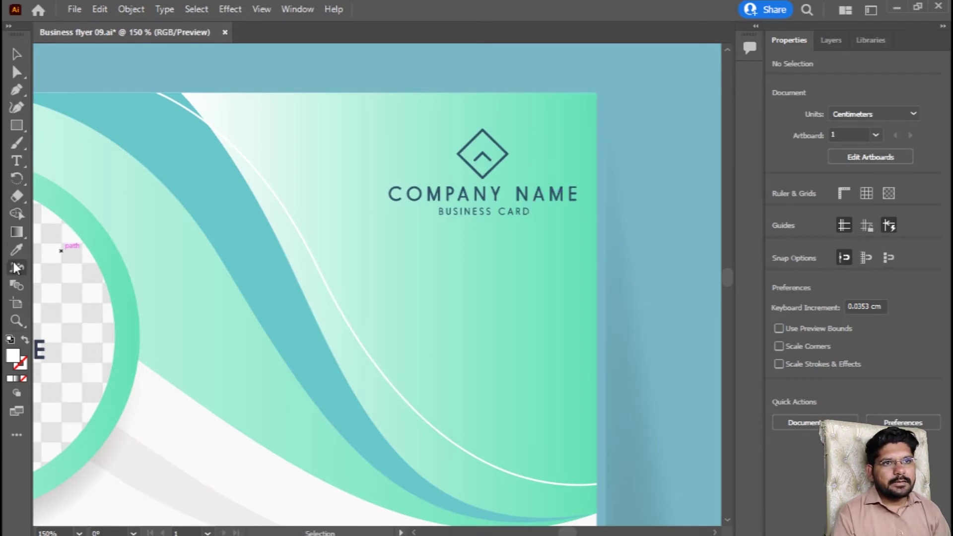
Step: Test the Type tool beside the company name, undo the placeholder text, and return to Selection
left_click(16, 160)
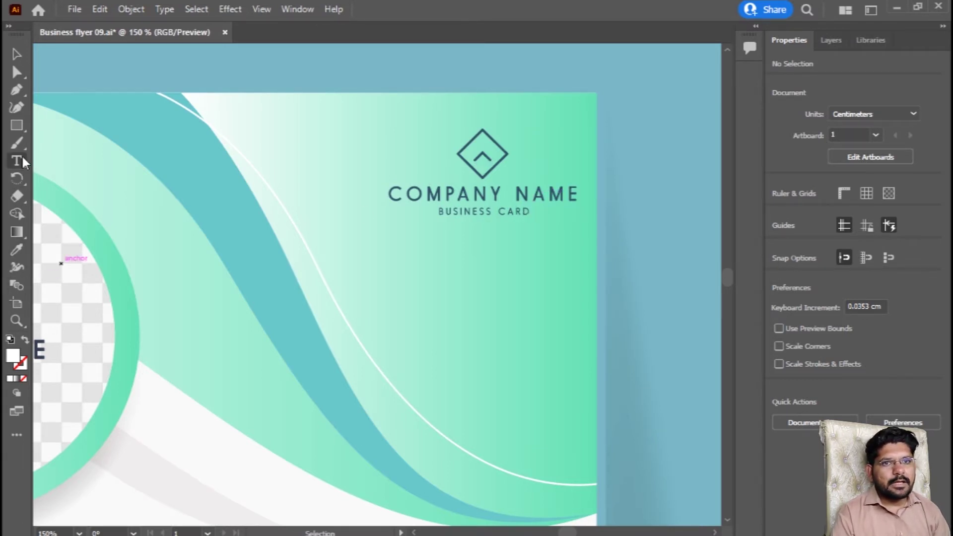
left_click(578, 195)
key("Escape")
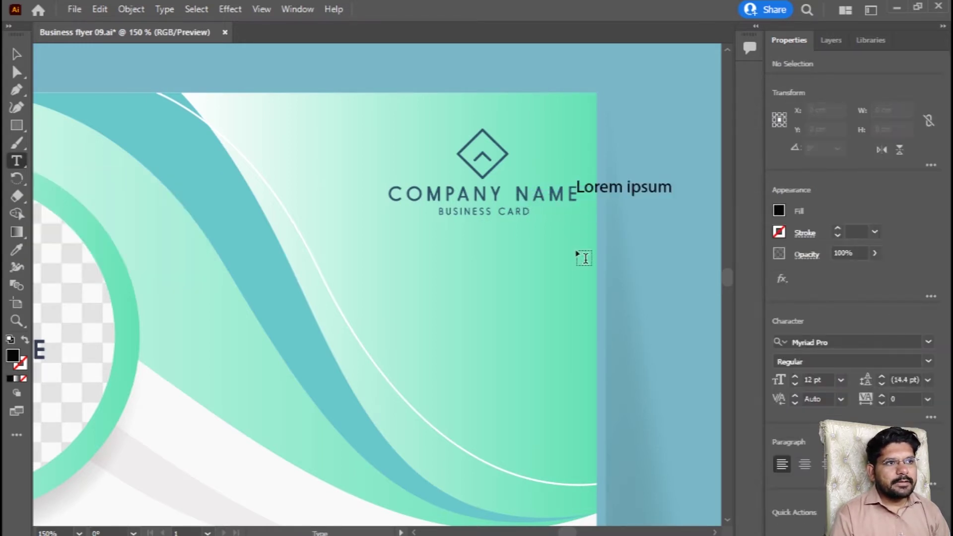
key("ctrl+z")
left_click(453, 192)
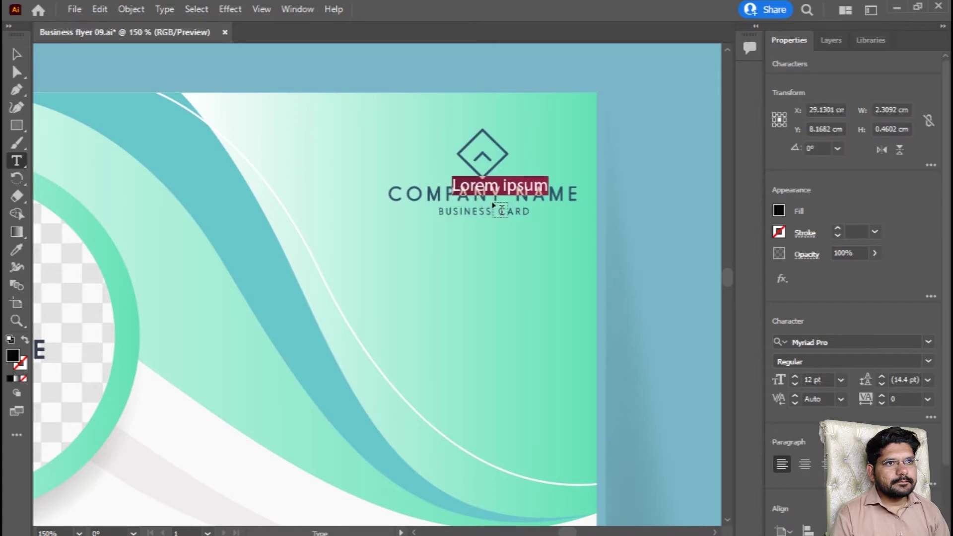
key("ctrl+z")
key("v")
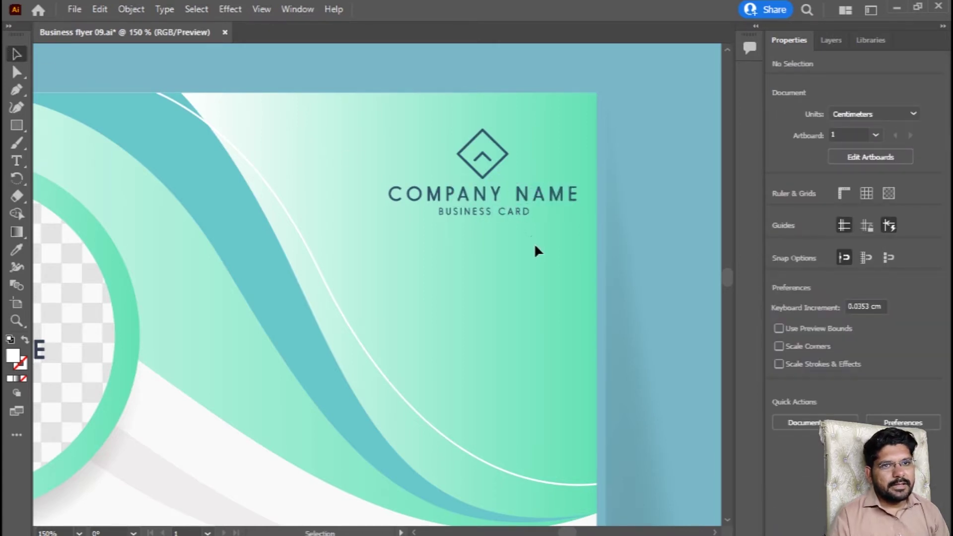
Step: Unlock all artwork, zoom out, and test-select the flyer group, leaving it in place
left_click(131, 9)
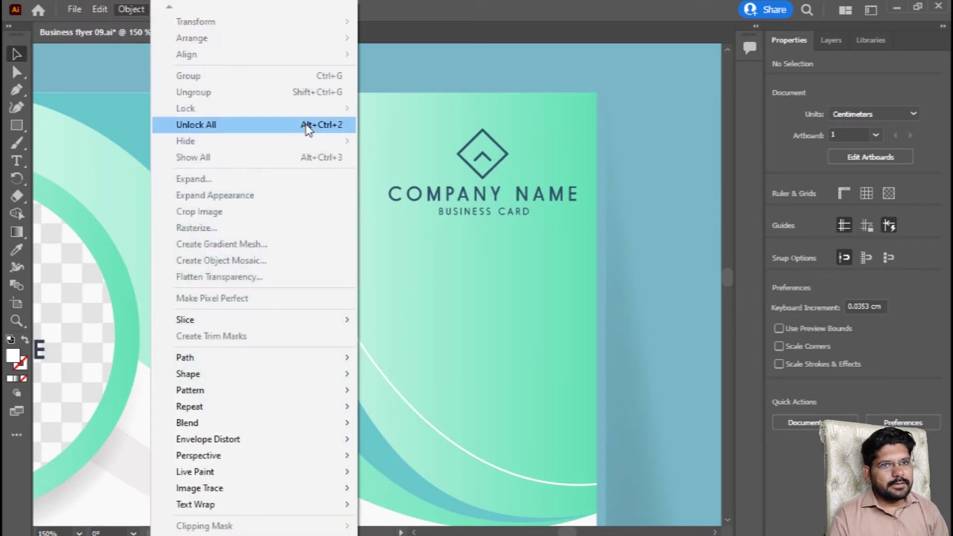
left_click(308, 124)
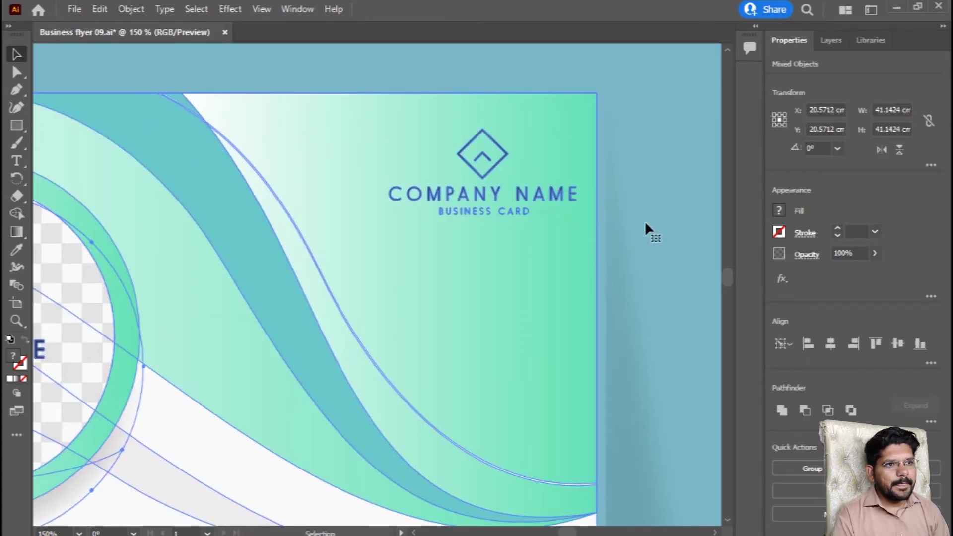
scroll(506, 202, "down", 2)
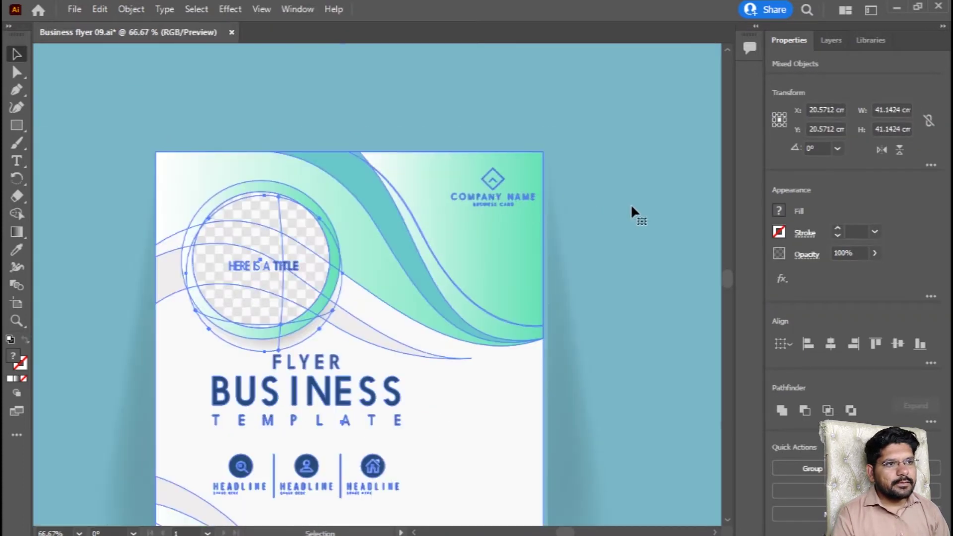
scroll(519, 200, "down", 1)
left_click(652, 216)
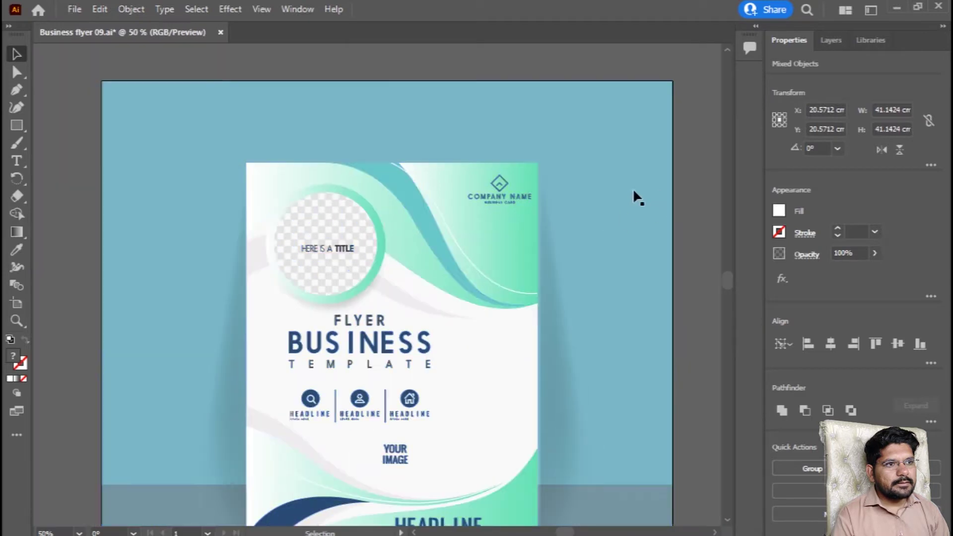
left_click(513, 203)
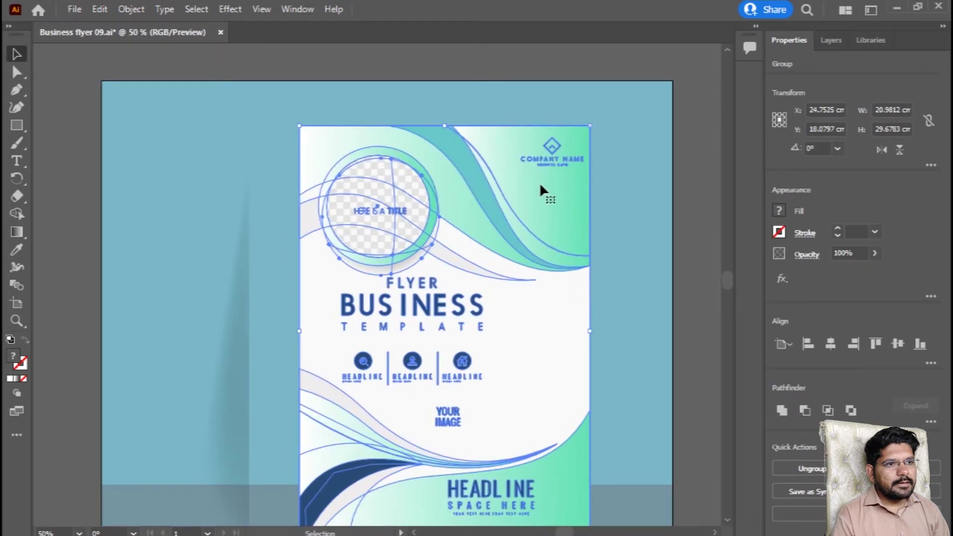
left_click_drag(506, 202, 524, 191)
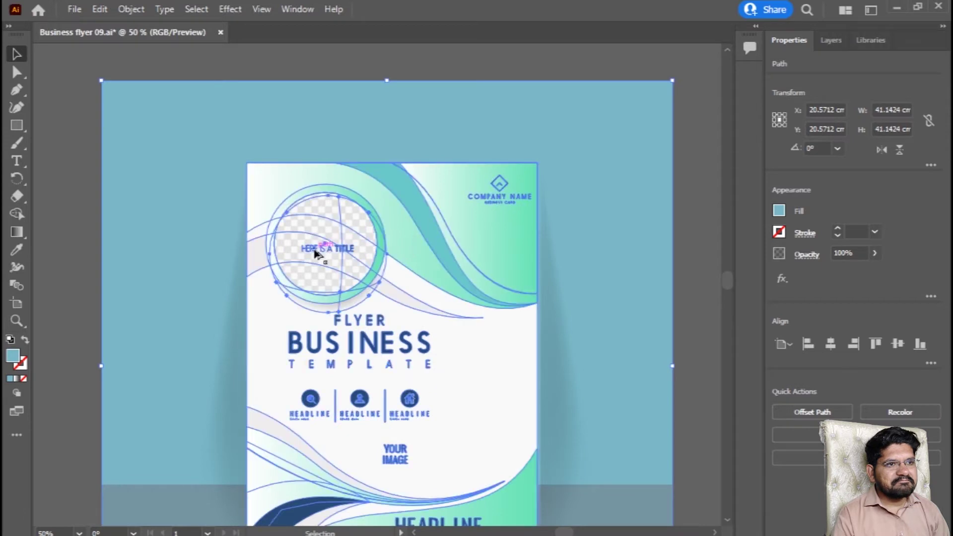
Step: Select the large blue background rectangle and lock it
scroll(340, 252, "up", 2)
scroll(337, 252, "up", 2)
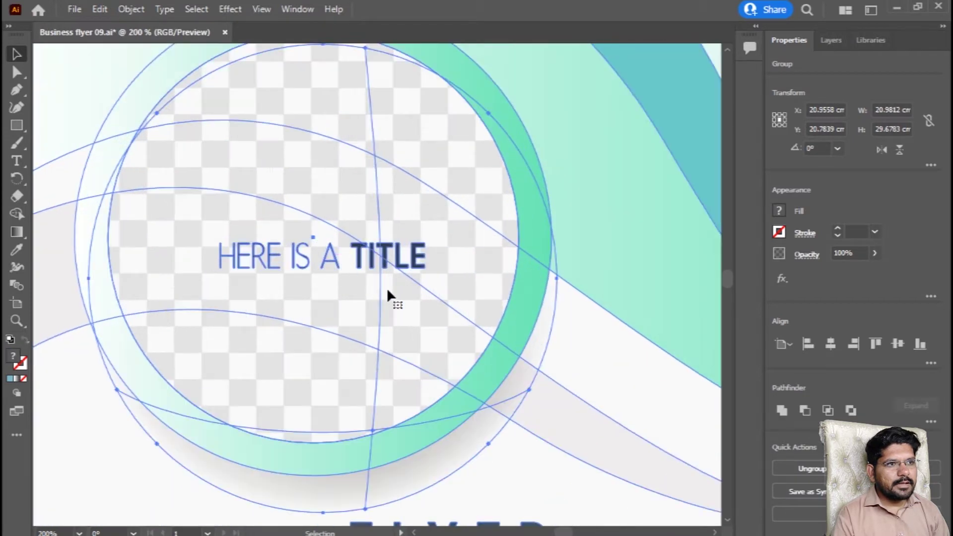
scroll(397, 241, "down", 4)
left_click(623, 216)
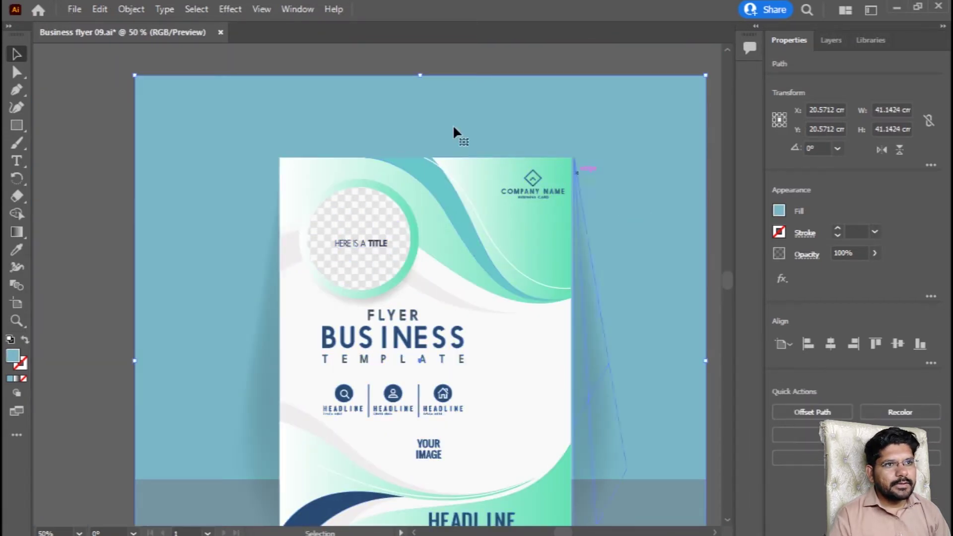
left_click(132, 9)
mouse_move(223, 109)
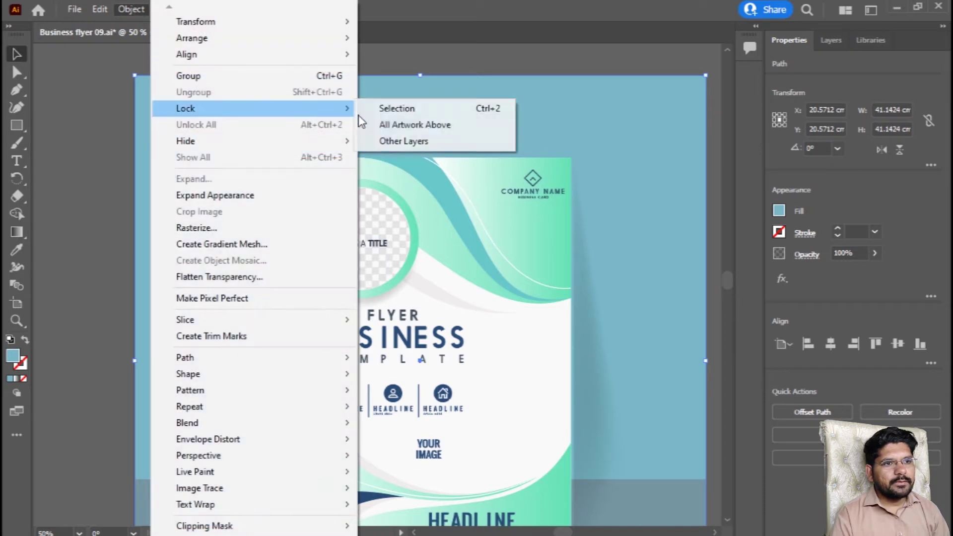
left_click(423, 109)
scroll(548, 194, "up", 1)
scroll(544, 197, "up", 1)
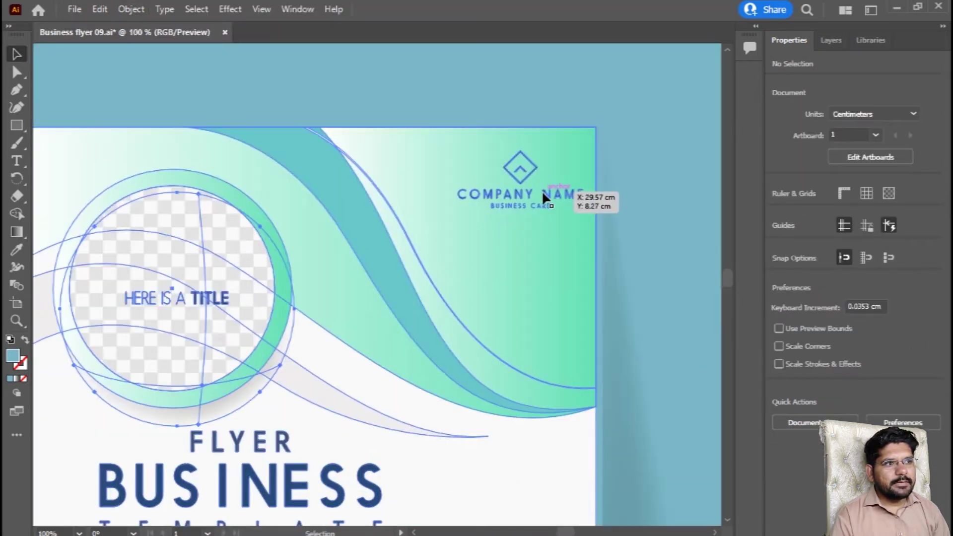
Step: Ungroup the flyer artwork via the right-click menu
left_click(545, 197)
right_click(549, 196)
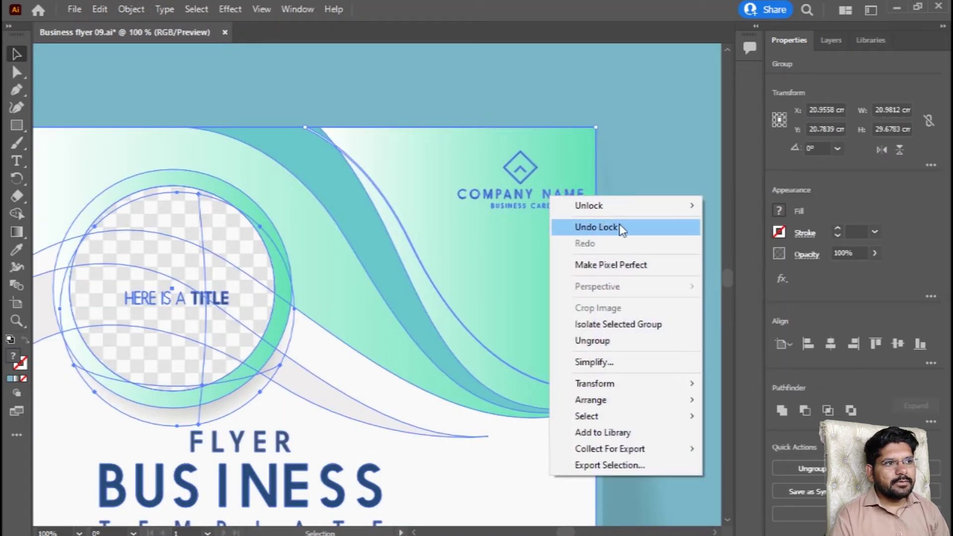
left_click(630, 342)
left_click(630, 257)
Step: Select the top-right Company Name logo group, nudge it, and delete it
left_click(449, 171)
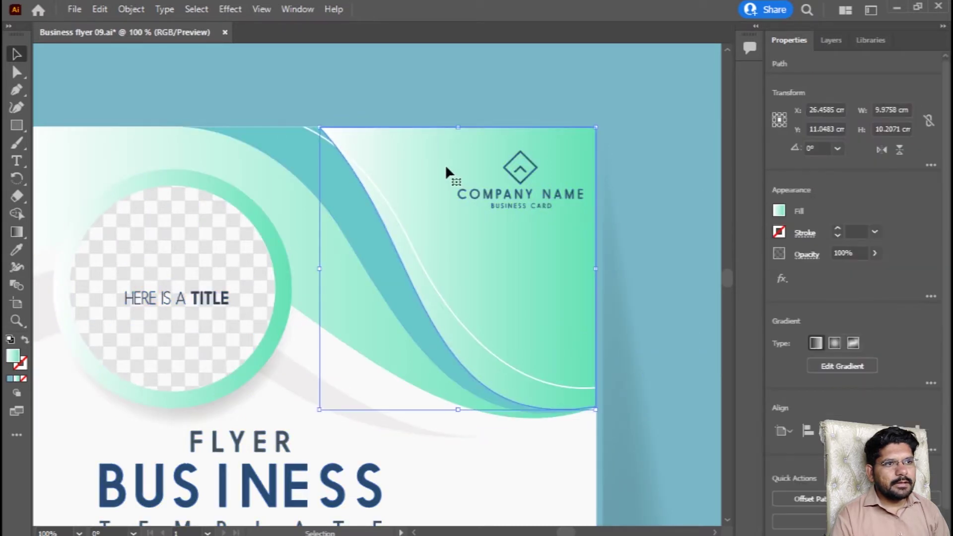
left_click(415, 201)
left_click(516, 193)
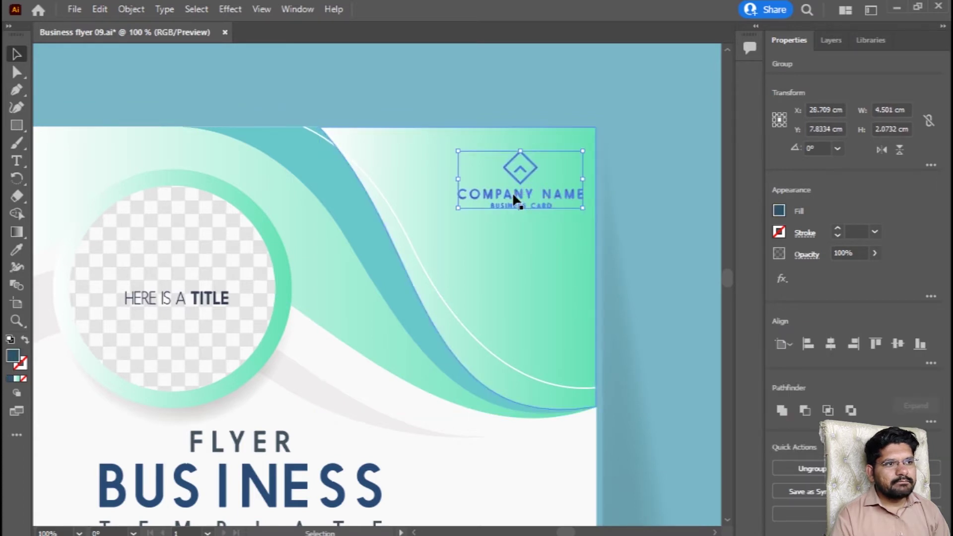
right_click(513, 196)
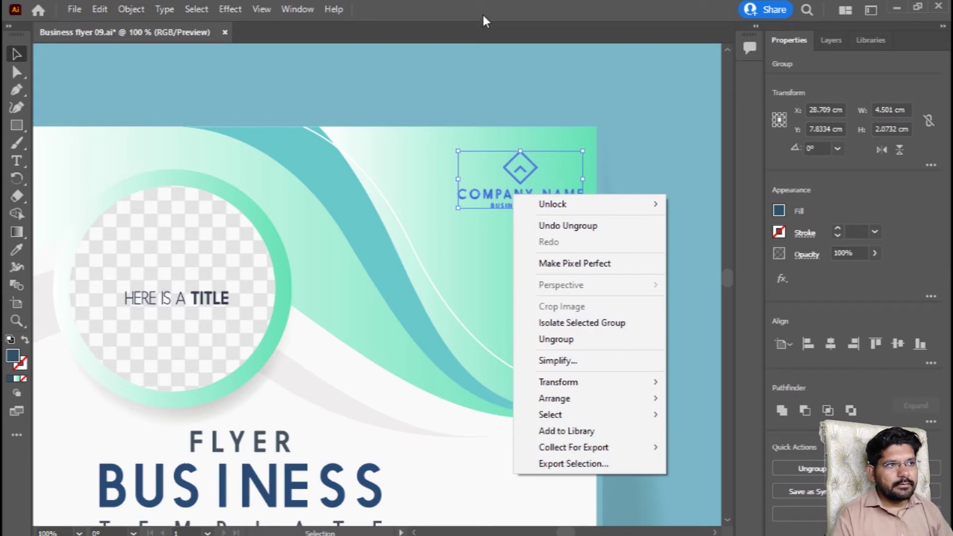
left_click(523, 112)
mouse_move(521, 197)
left_mouse_down()
mouse_move(587, 170)
mouse_move(511, 215)
left_mouse_up()
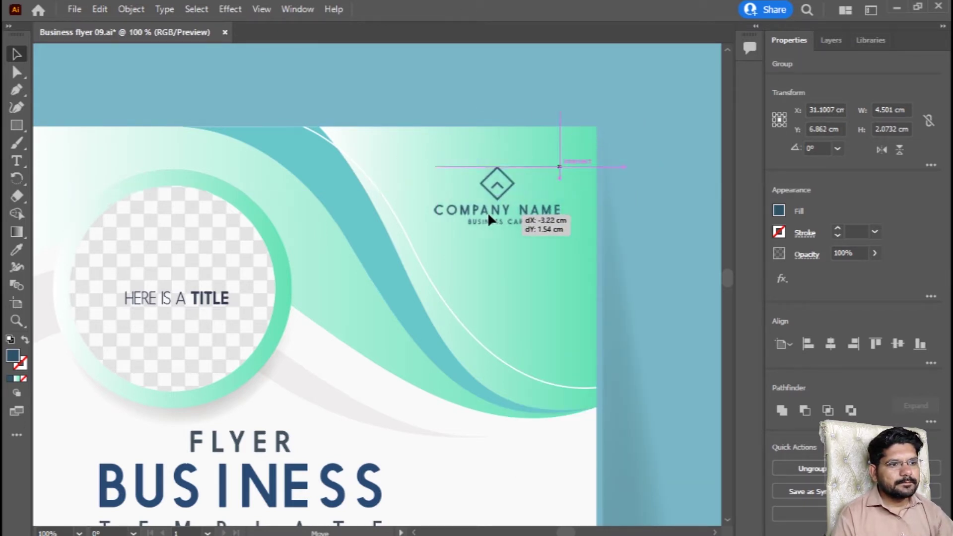
key("Delete")
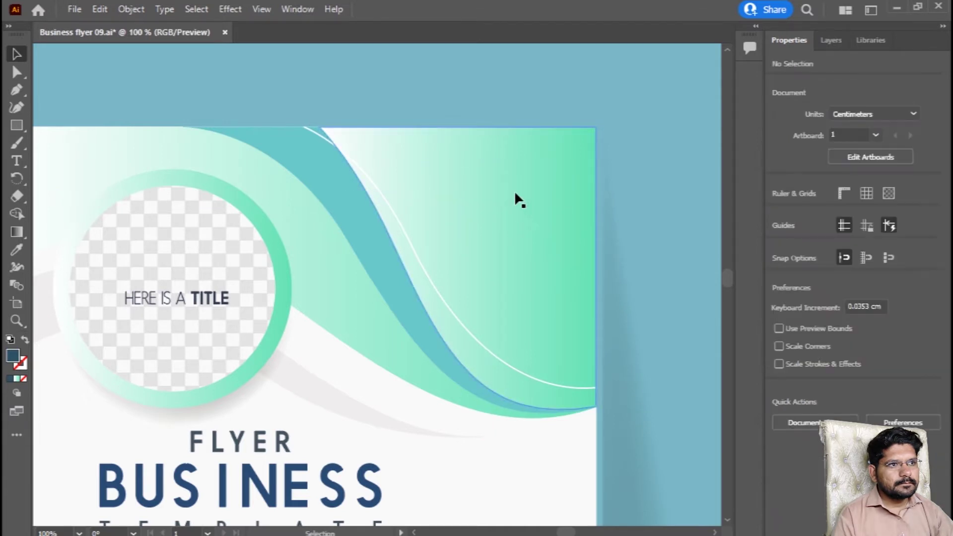
Step: Delete the HERE IS A TITLE text from the circle
key("alt+space")
left_click(462, 255)
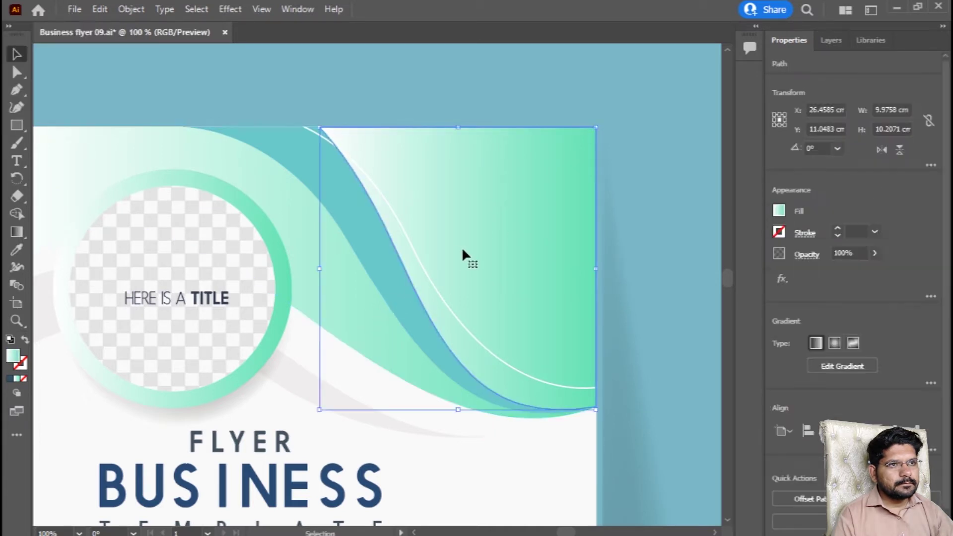
left_click_drag(298, 281, 432, 179)
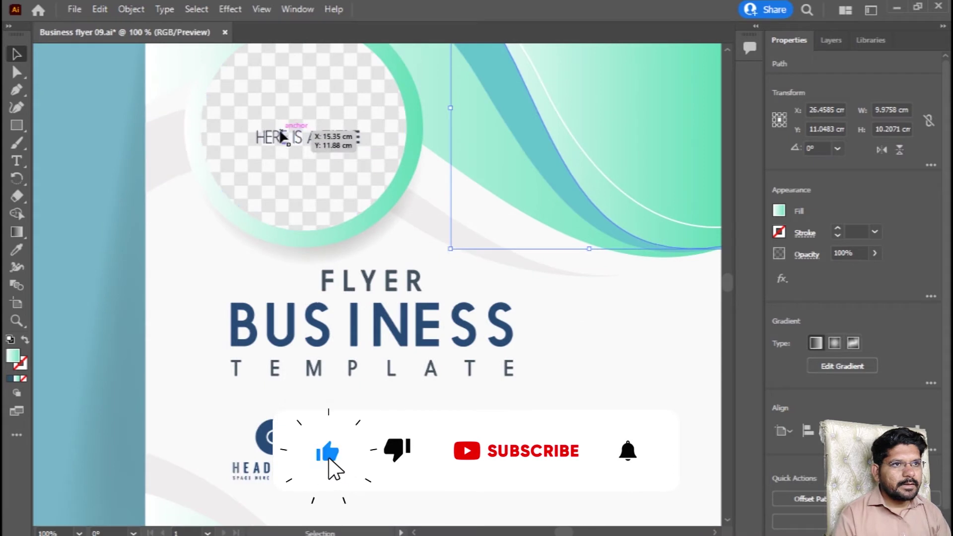
left_click(287, 139)
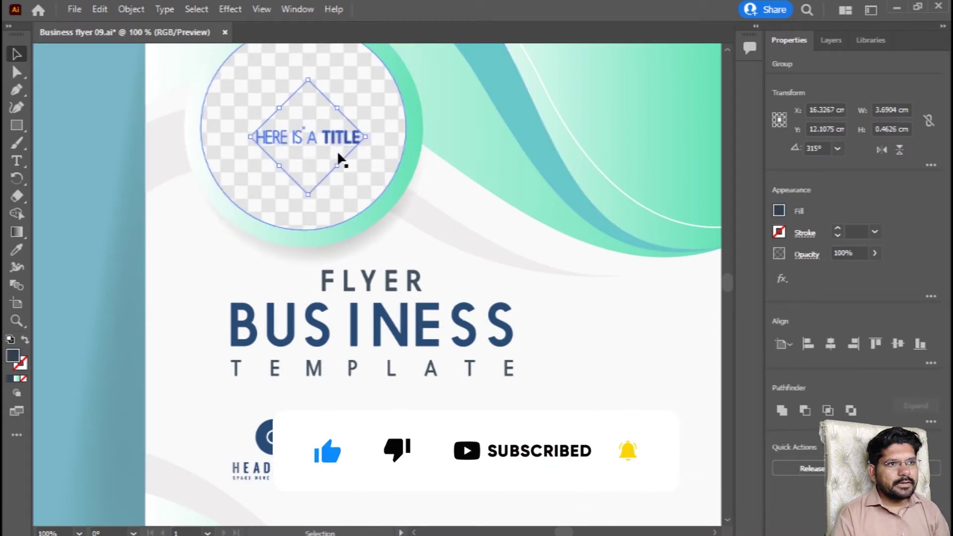
key("Delete")
Step: Delete the FLYER/BUSINESS title group, YOUR IMAGE label and HEADLINE text group
left_click_drag(411, 309, 347, 201)
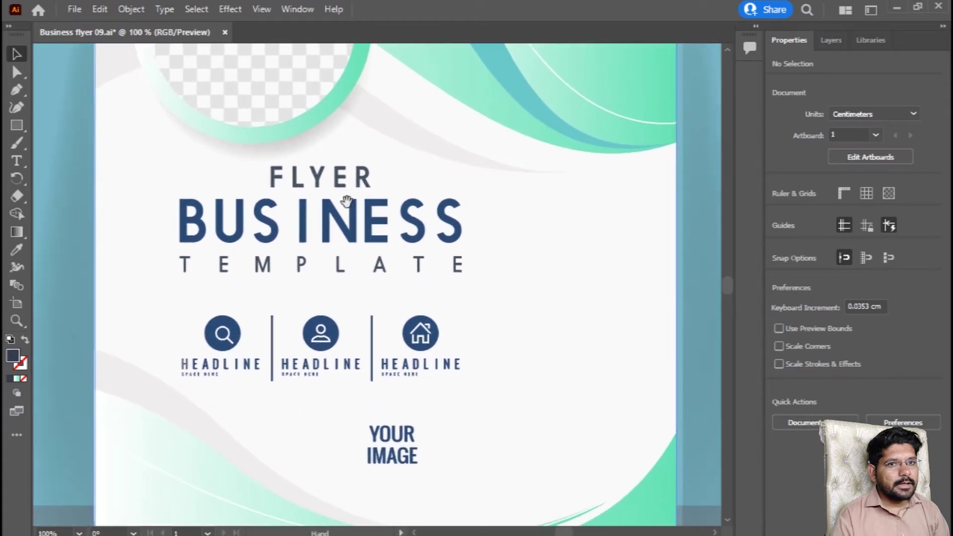
left_click(341, 180)
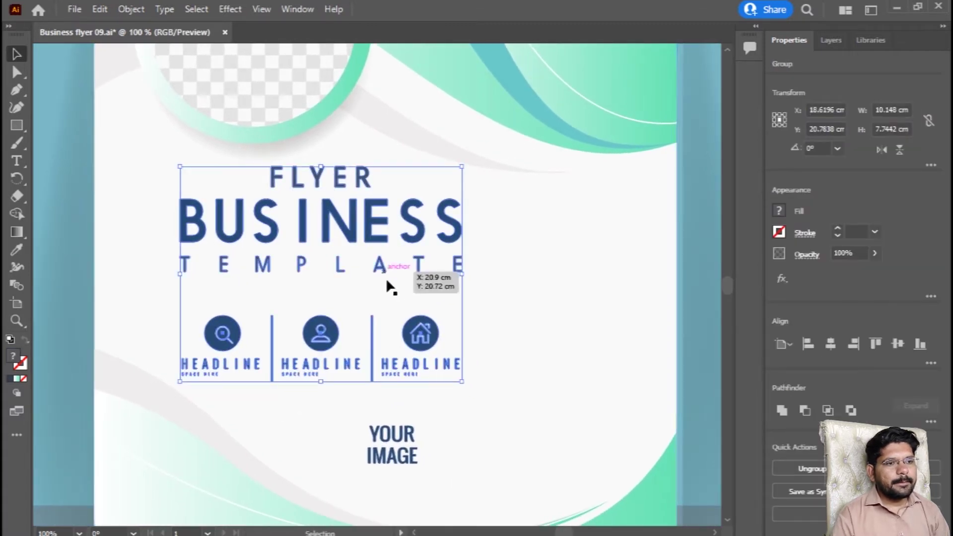
scroll(330, 392, "down", 3)
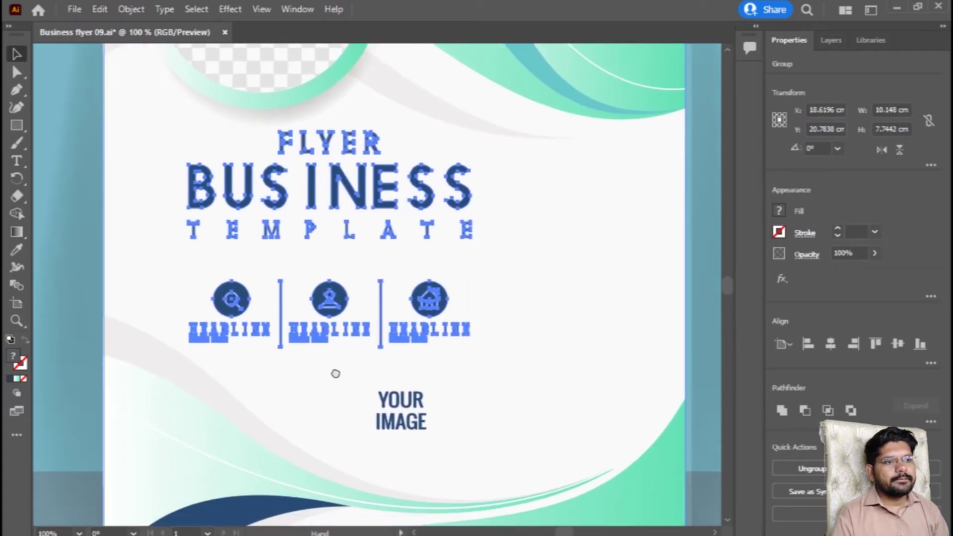
key("Delete")
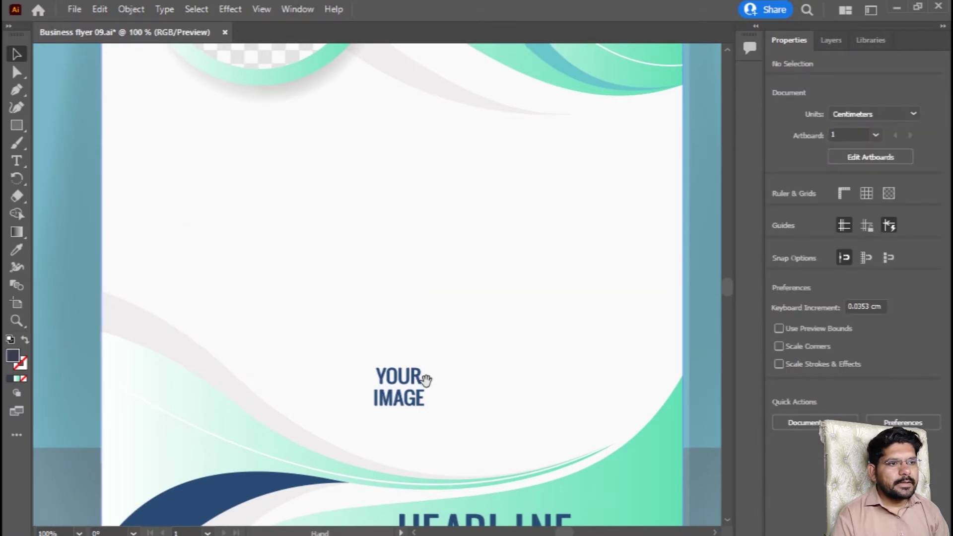
scroll(422, 307, "down", 5)
left_click(401, 249)
key("Delete")
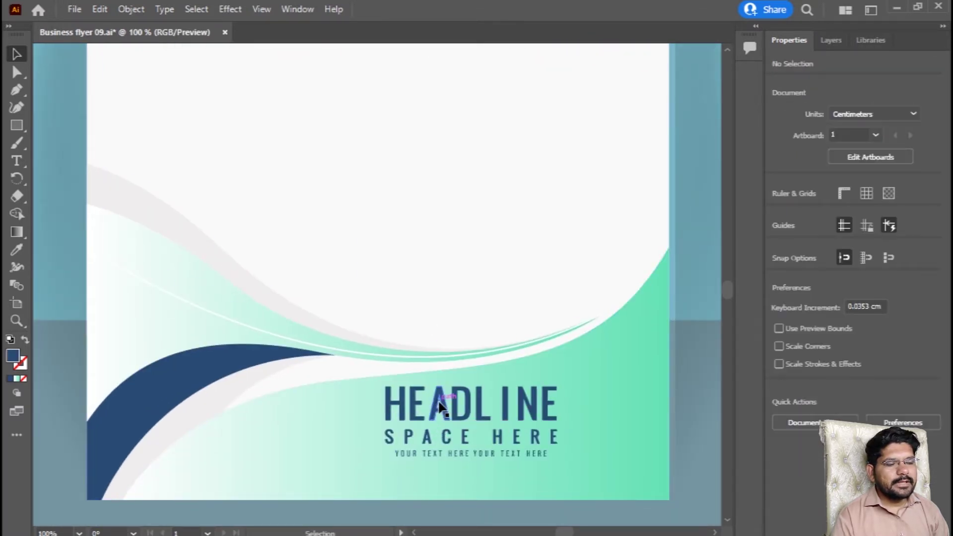
left_click(477, 417)
key("Delete")
scroll(451, 394, "down", 1)
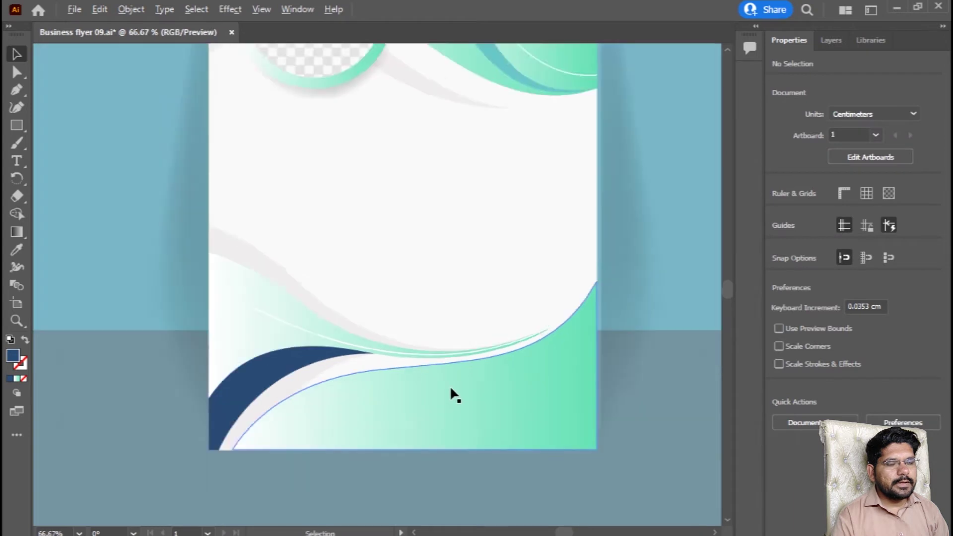
Step: Check that the image circle moves and nudge it slightly up-left
scroll(451, 393, "down", 1)
scroll(451, 394, "down", 1)
scroll(472, 193, "up", 1)
scroll(253, 317, "up", 1)
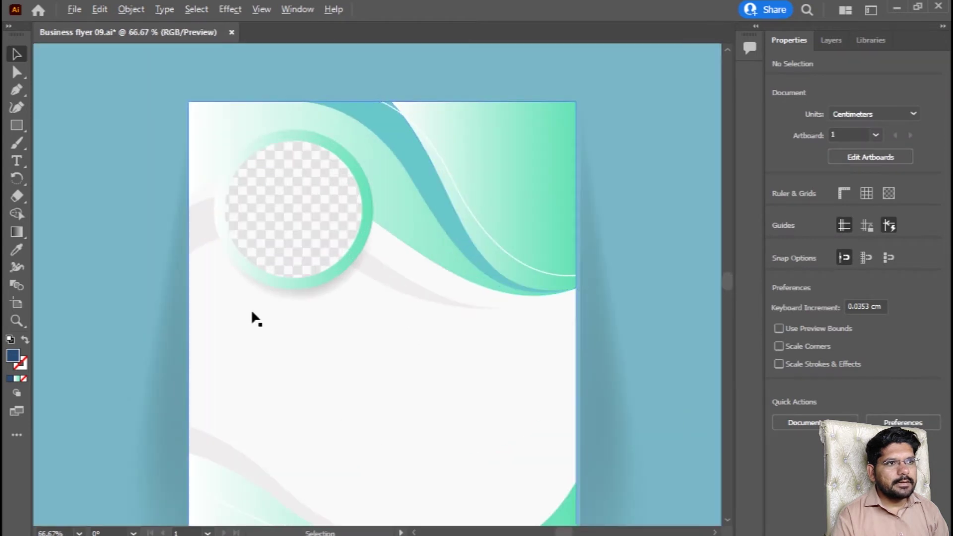
scroll(242, 189, "up", 1)
scroll(328, 111, "up", 1)
left_click_drag(328, 110, 359, 128)
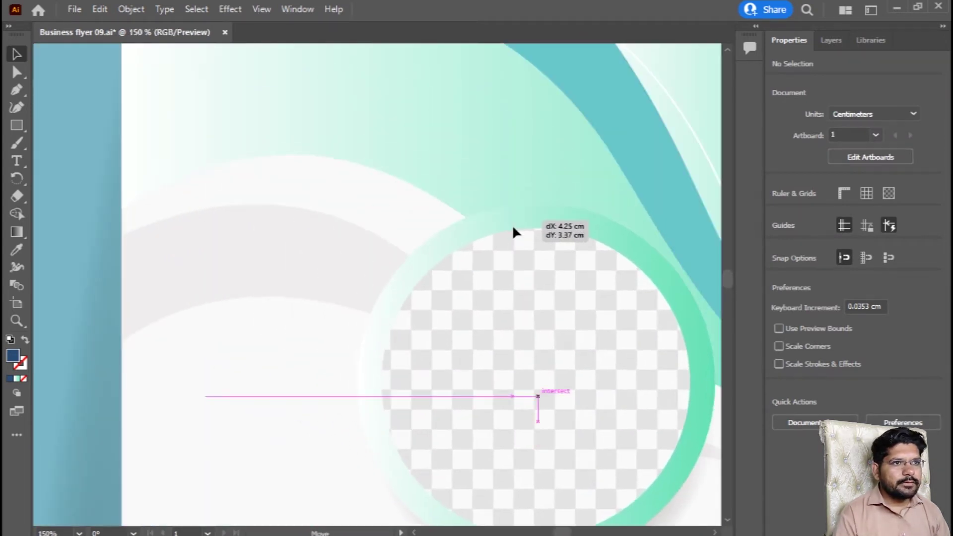
scroll(358, 130, "down", 4)
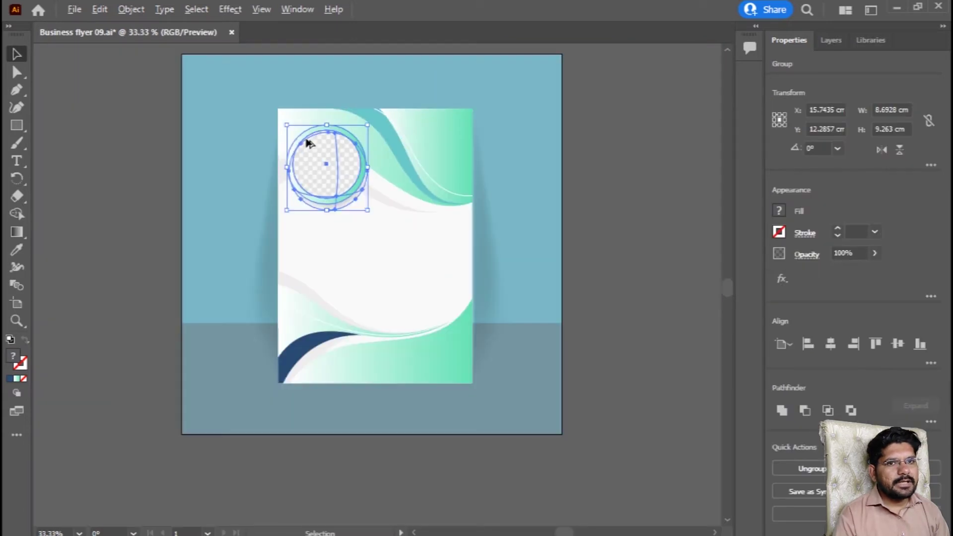
left_click(569, 215)
scroll(343, 147, "up", 1)
left_click_drag(361, 142, 350, 131)
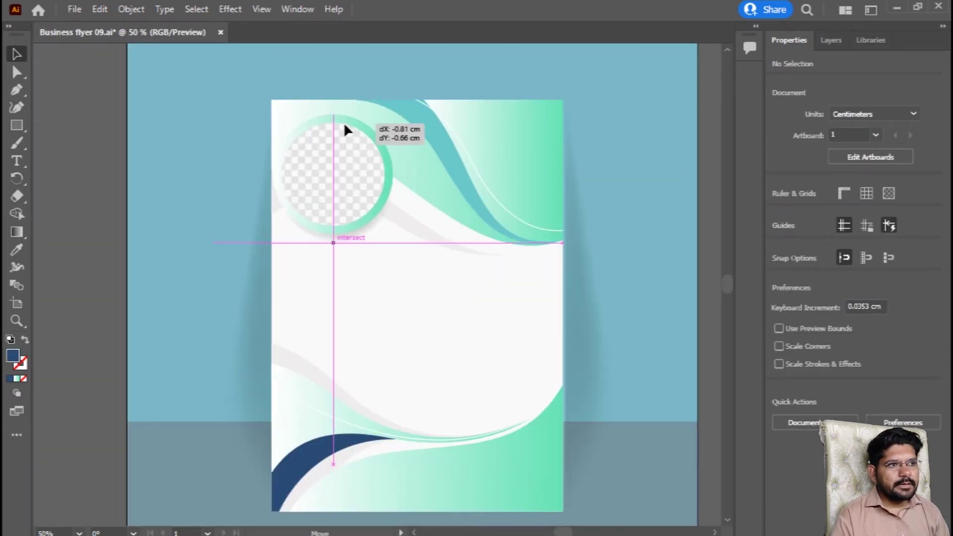
Step: Drag the shadow shape, white page rectangle and bottom waves apart to inspect them
left_click(610, 238)
scroll(515, 213, "down", 2)
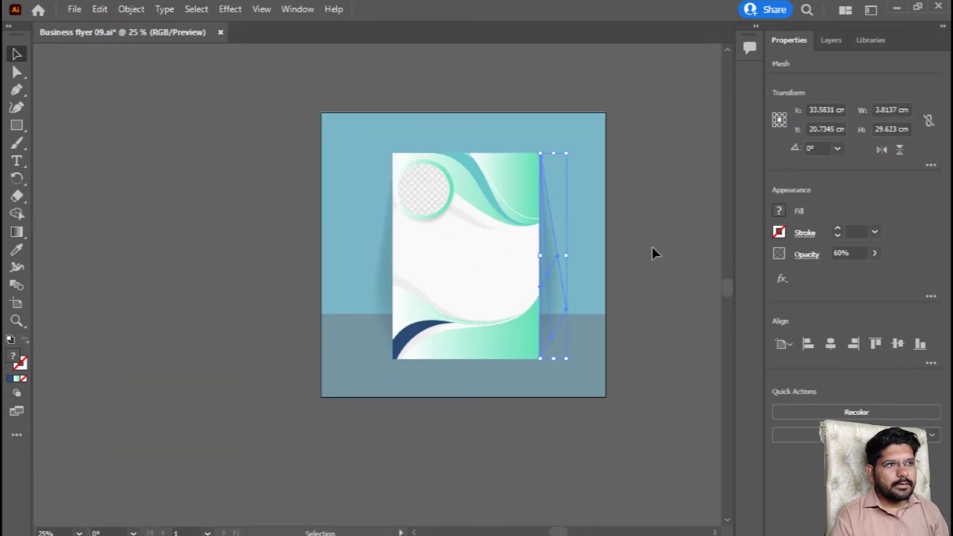
left_click(568, 268)
left_click_drag(557, 277, 623, 270)
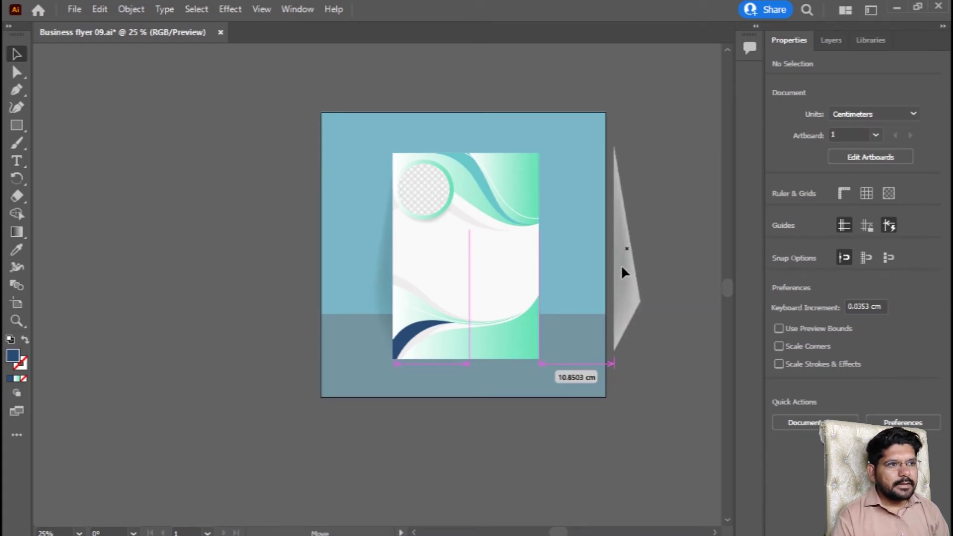
left_click_drag(487, 281, 589, 323)
left_click_drag(456, 331, 498, 375)
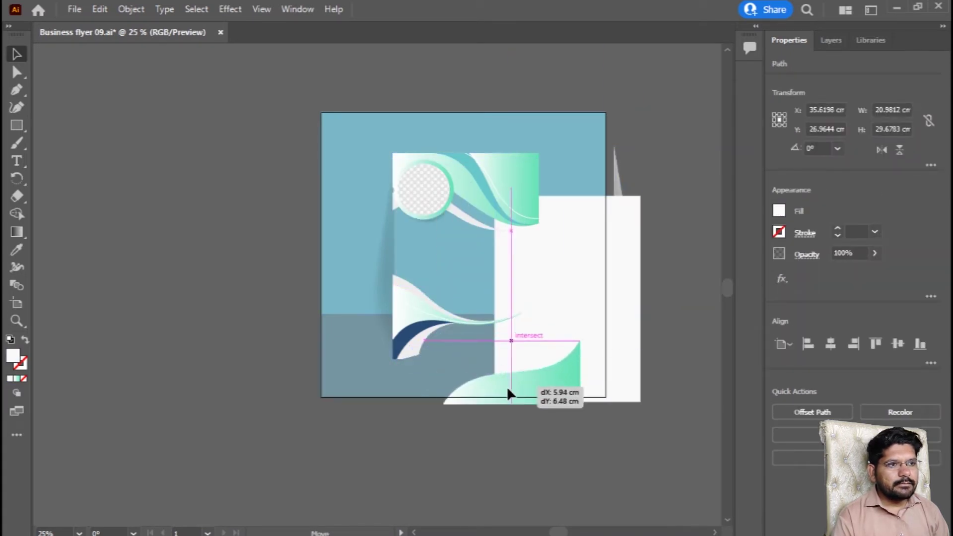
left_click_drag(419, 346, 453, 404)
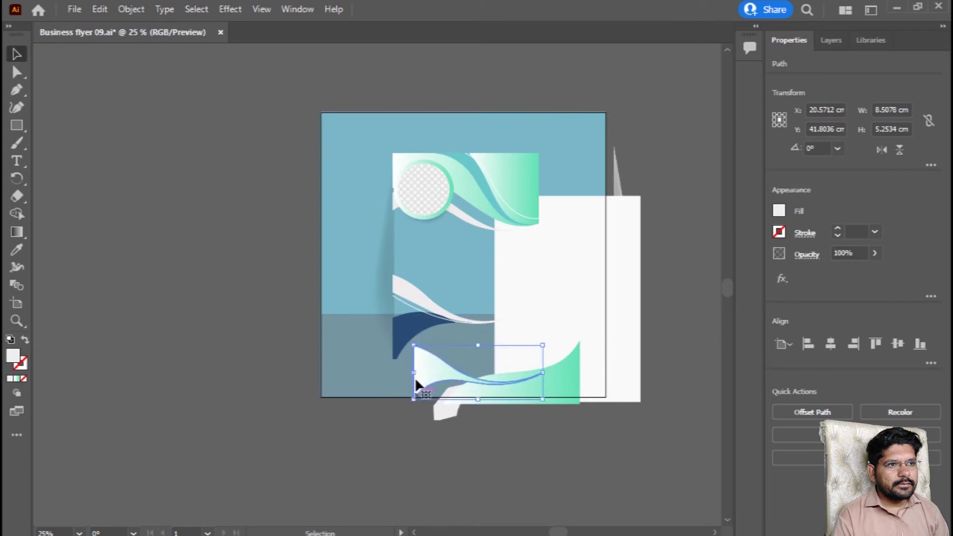
left_click_drag(400, 342, 421, 402)
left_click_drag(419, 328, 365, 350)
left_click_drag(421, 306, 264, 326)
mouse_move(410, 313)
left_mouse_down()
mouse_move(341, 370)
mouse_move(323, 453)
left_mouse_up()
Step: Drag the image circle, top waves, teal shape and gradient waves off the artboard
left_click_drag(423, 219, 209, 253)
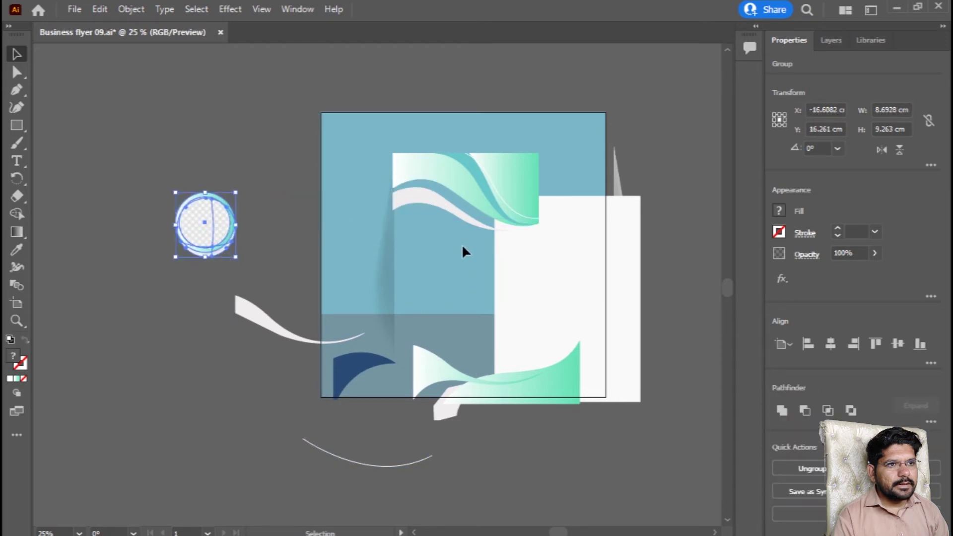
left_click(404, 263)
left_click_drag(425, 210, 149, 346)
left_click_drag(414, 176, 166, 132)
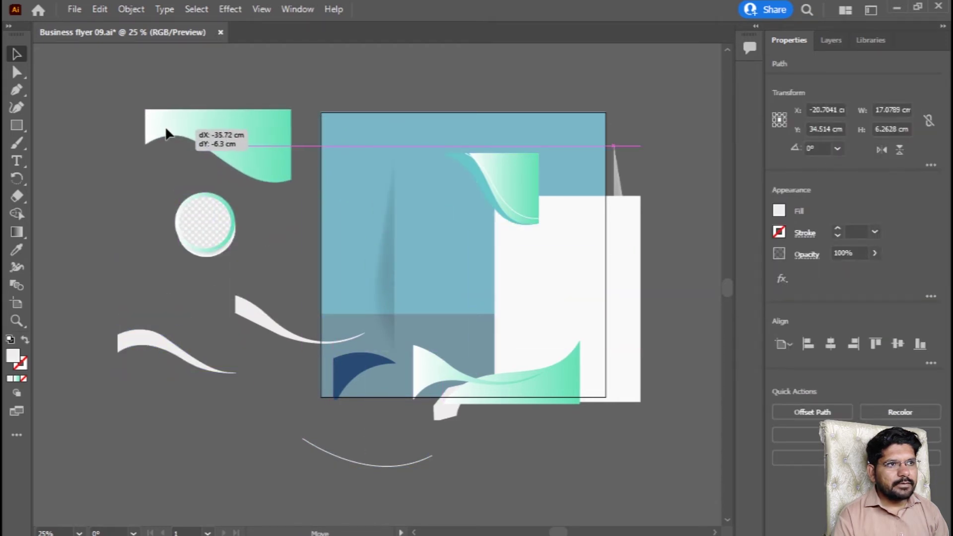
left_click_drag(484, 179, 663, 193)
mouse_move(532, 181)
left_mouse_down()
mouse_move(681, 425)
mouse_move(647, 451)
left_mouse_up()
left_click_drag(548, 378, 494, 472)
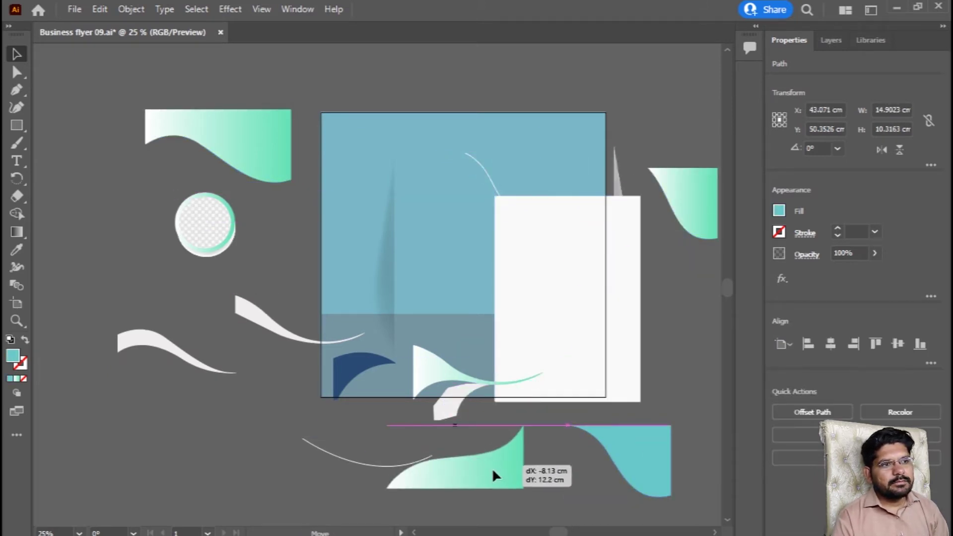
left_click_drag(461, 411, 262, 455)
left_click_drag(415, 385, 174, 437)
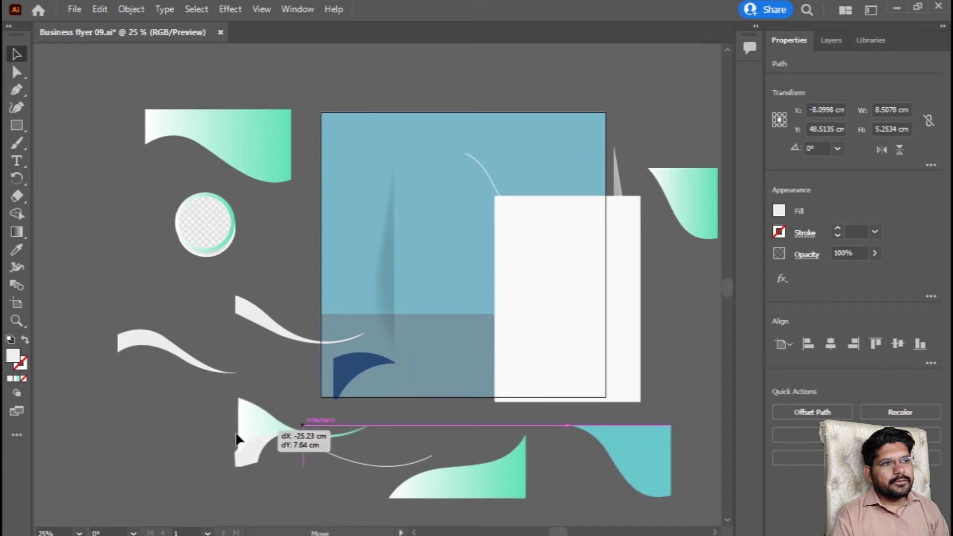
left_click_drag(526, 278, 619, 263)
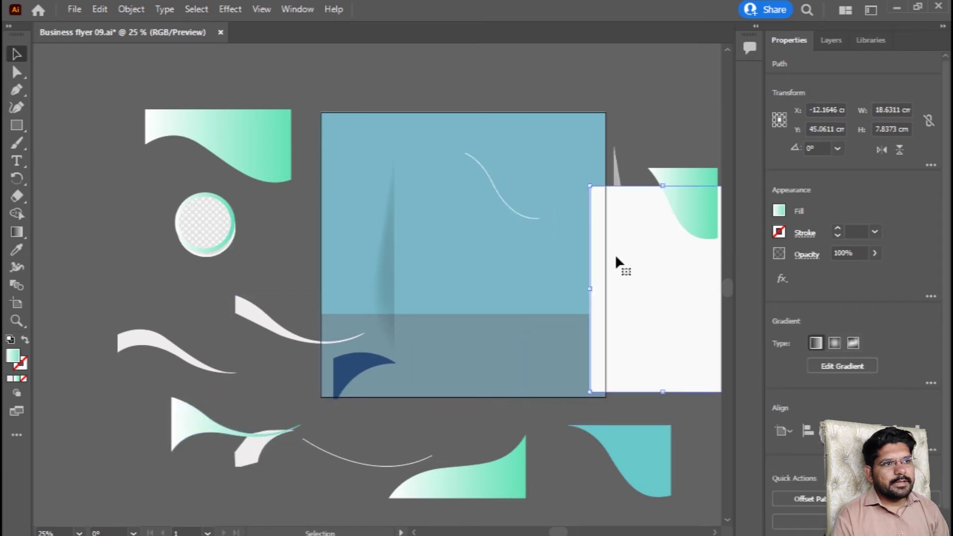
left_click(482, 218)
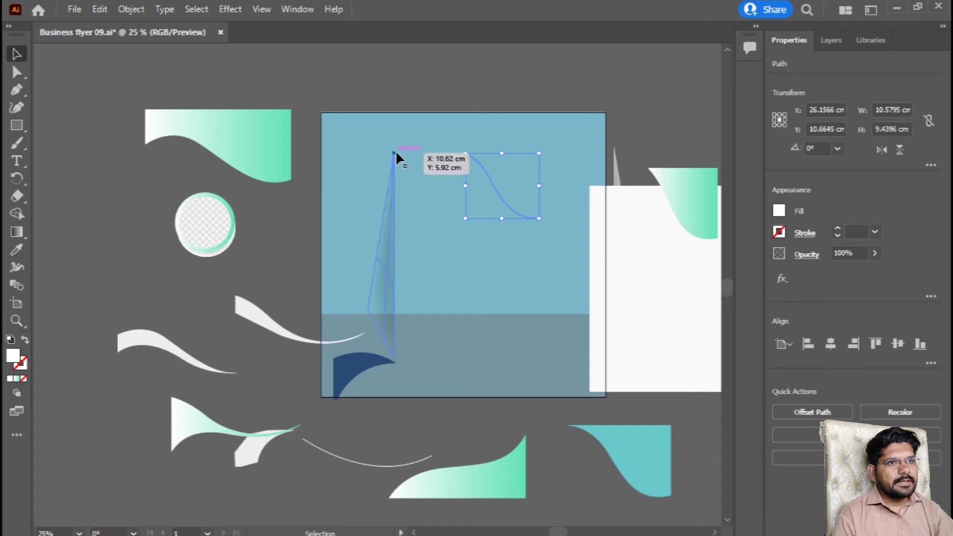
left_click_drag(397, 158, 397, 158)
Step: Unlock all locked objects and shift the blue backdrop rectangle
left_click(133, 8)
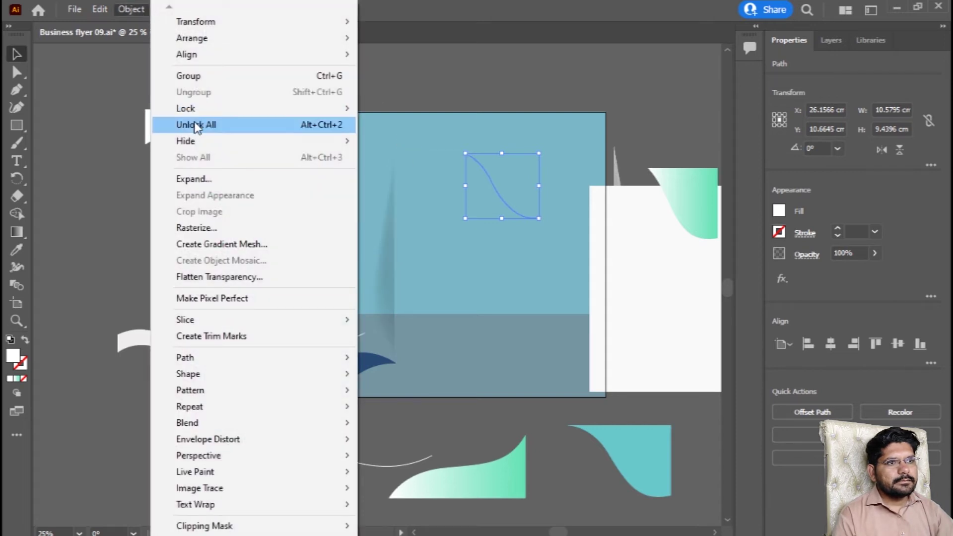
left_click(197, 125)
left_click(402, 78)
mouse_move(429, 188)
left_mouse_down()
mouse_move(140, 172)
mouse_move(480, 181)
mouse_move(436, 209)
left_mouse_up()
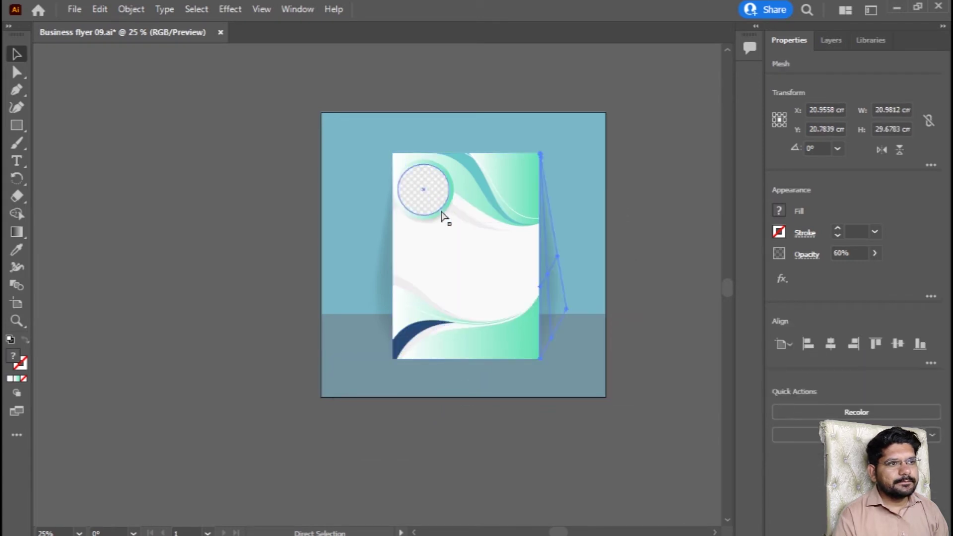
Step: Put the image circle back in its spot and check the flyer's text group
left_click_drag(444, 216, 464, 241)
left_click(635, 305)
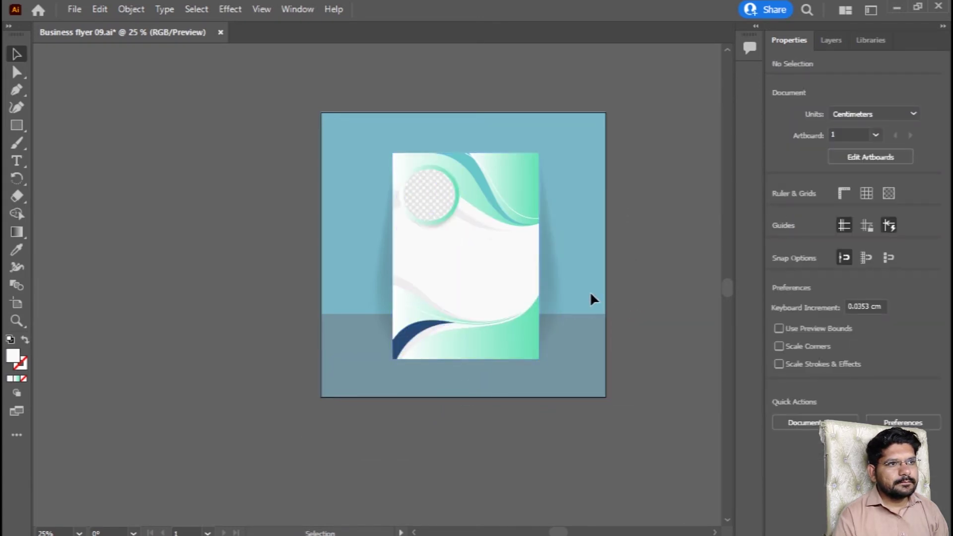
left_click(617, 309)
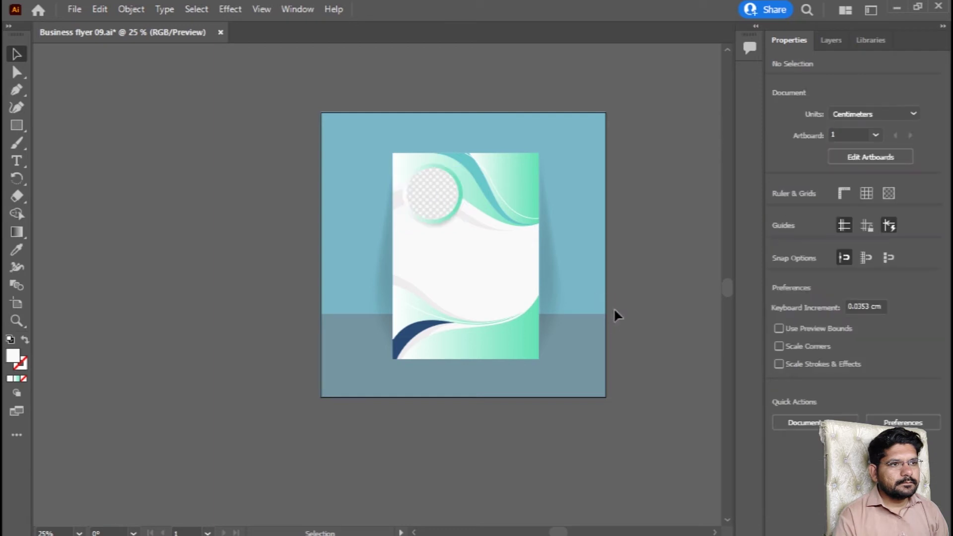
left_click(590, 332)
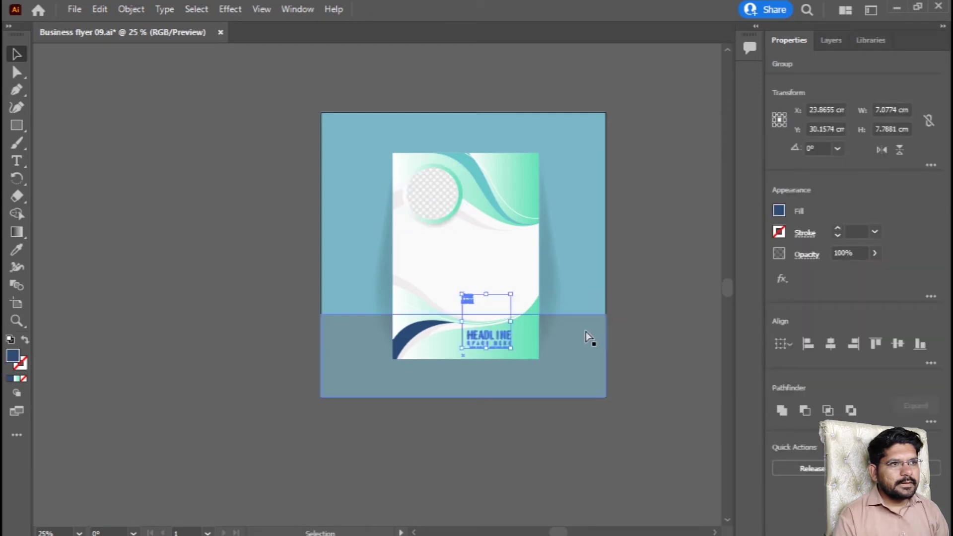
left_click(668, 350)
Step: Zoom in and out to inspect the COMPANY NAME area at the top right
scroll(507, 233, "up", 1)
scroll(439, 267, "up", 1)
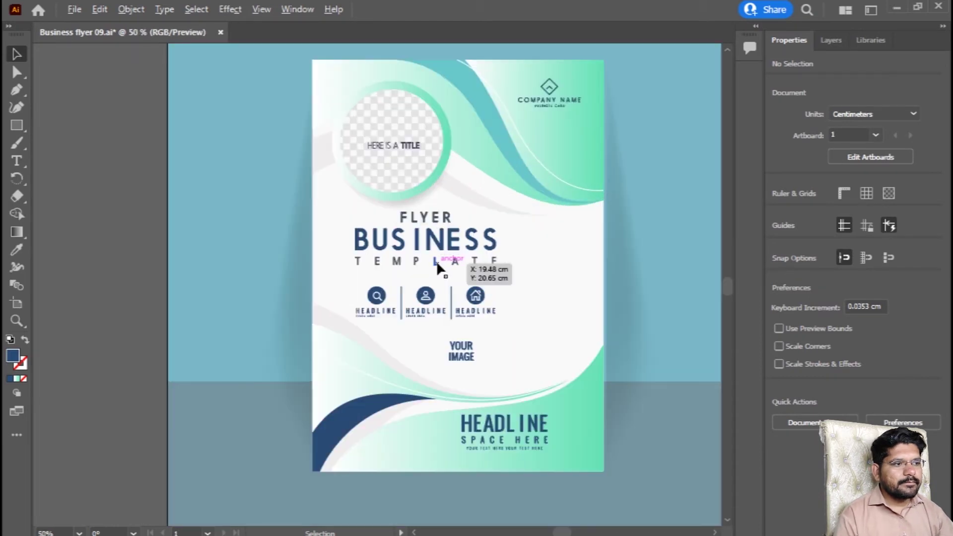
scroll(498, 402, "up", 1)
scroll(501, 399, "up", 1)
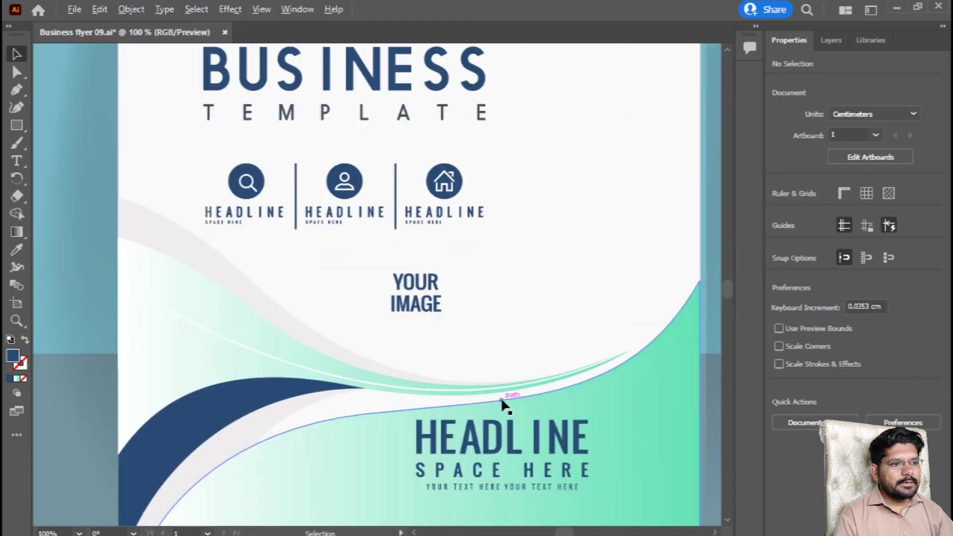
scroll(496, 387, "down", 2)
scroll(460, 336, "down", 1)
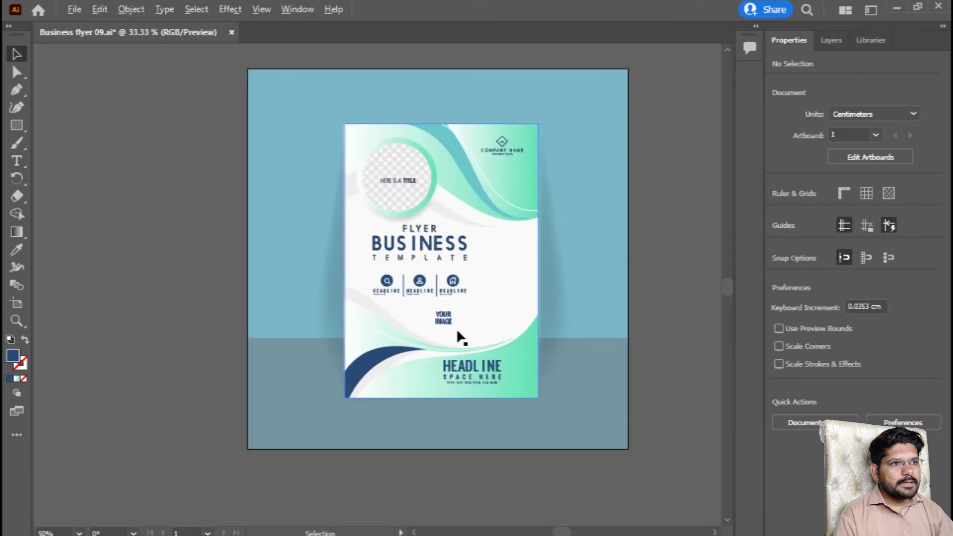
scroll(472, 166, "up", 1)
scroll(463, 132, "up", 1)
scroll(464, 132, "up", 1)
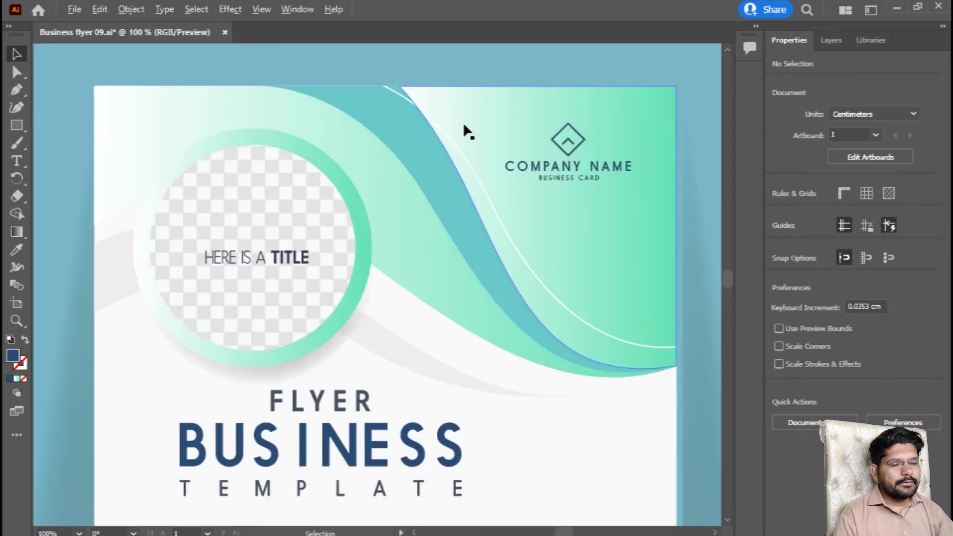
scroll(461, 181, "down", 1)
scroll(461, 181, "down", 2)
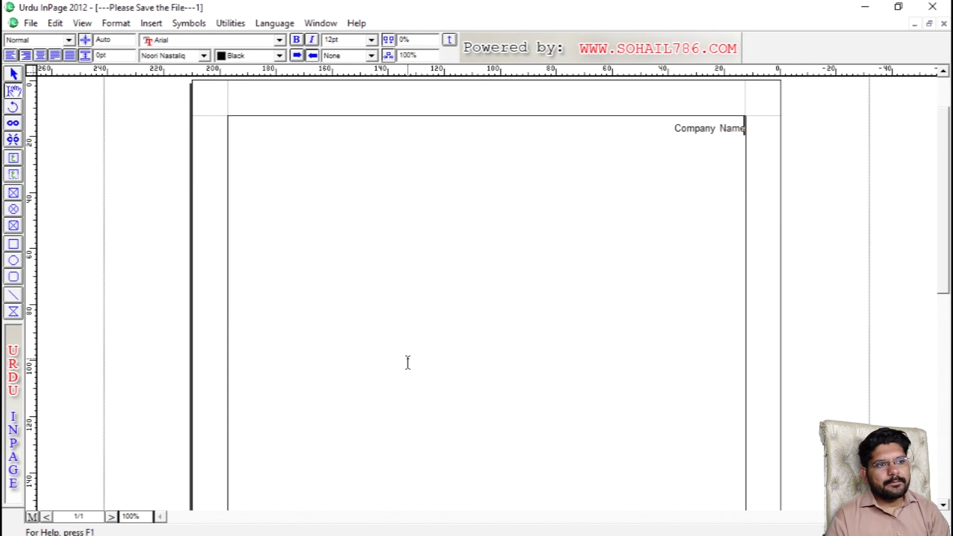
Step: Select all boxes on the InPage page with the Selection tool and copy the Company Name box
left_click(13, 74)
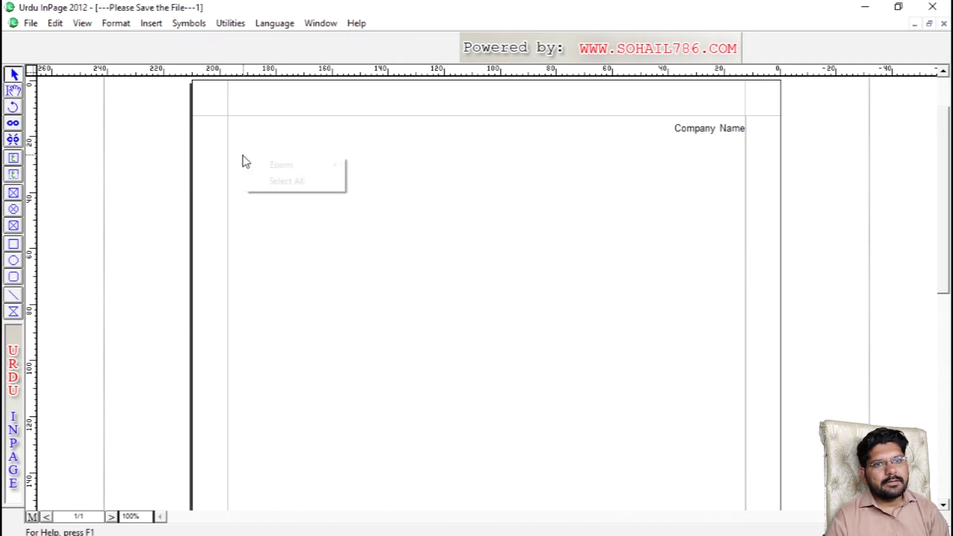
right_click(243, 158)
left_click(288, 181)
right_click(281, 177)
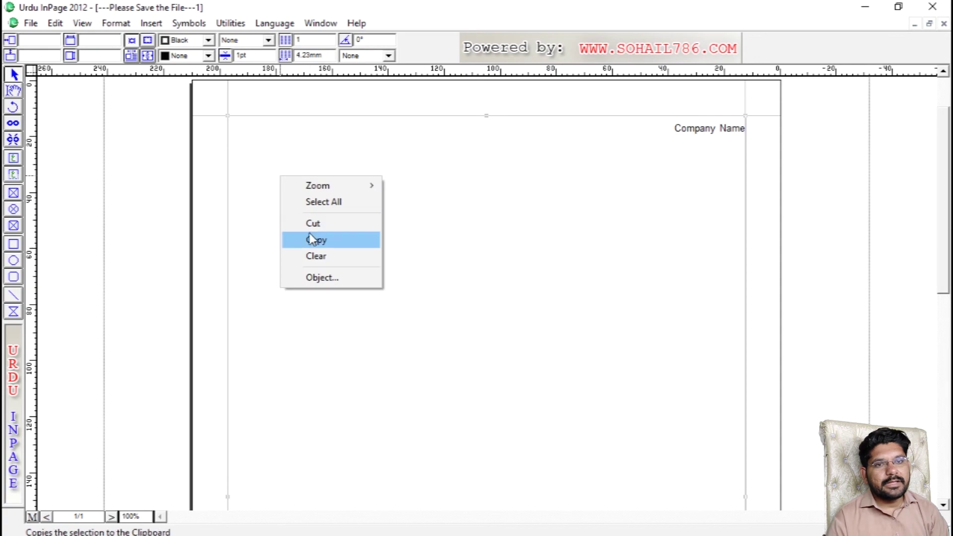
left_click(311, 240)
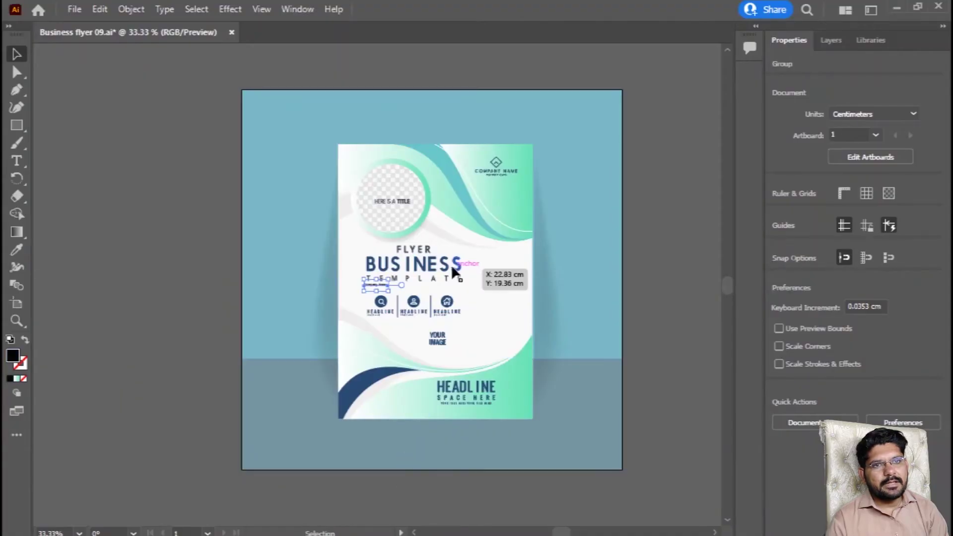
Step: Paste Company Name into the flyer and undo the accidental duplicate copy
key("ctrl+v")
mouse_move(532, 366)
left_mouse_down()
mouse_move(493, 310)
mouse_move(504, 264)
left_mouse_up()
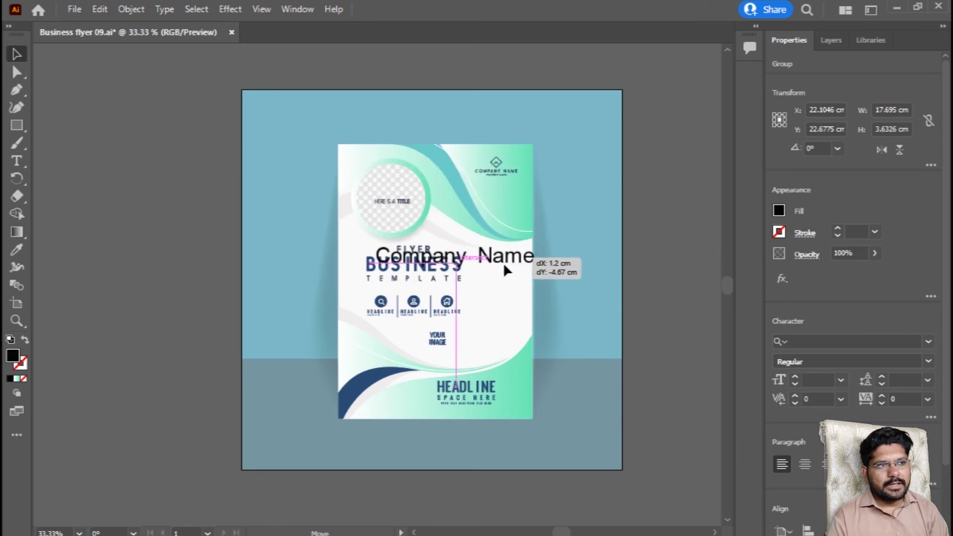
left_click_drag(504, 265, 472, 361)
scroll(471, 362, "up", 2)
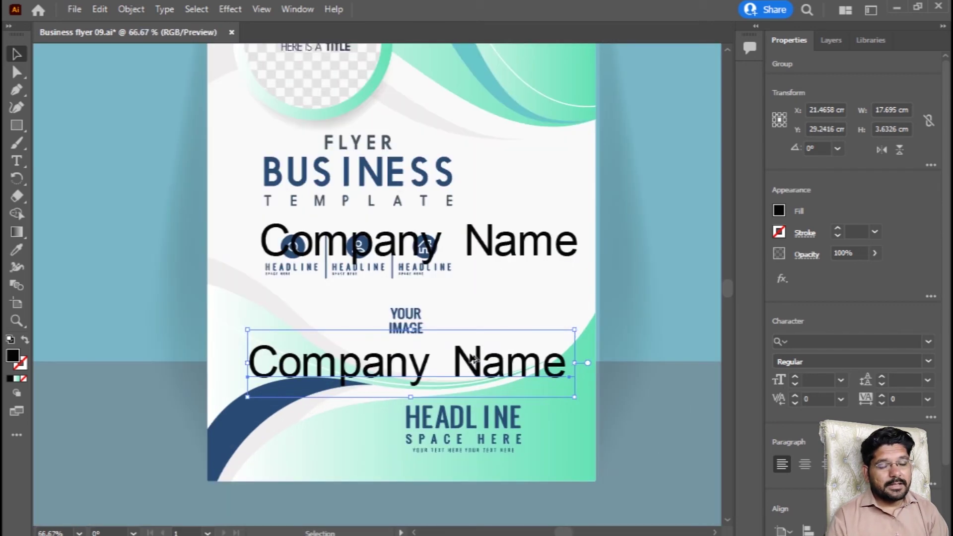
key("ctrl+z")
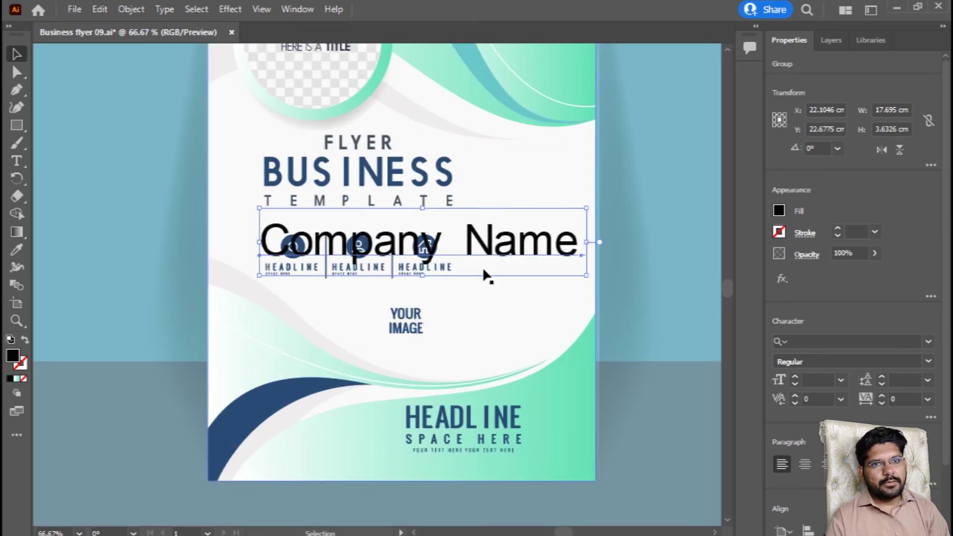
Step: Scale Company Name down and move it up beside the top-right logo
left_click_drag(485, 268, 459, 390)
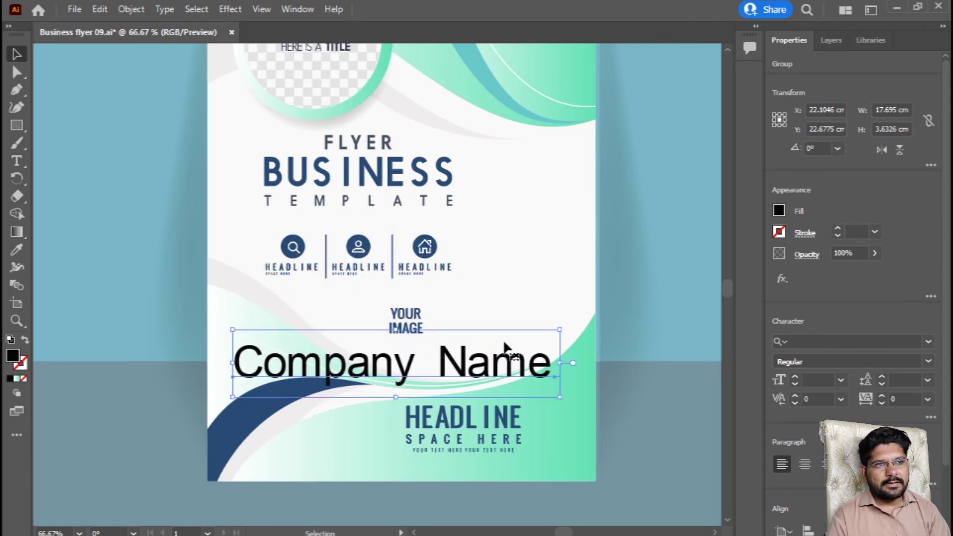
left_click_drag(564, 330, 397, 384)
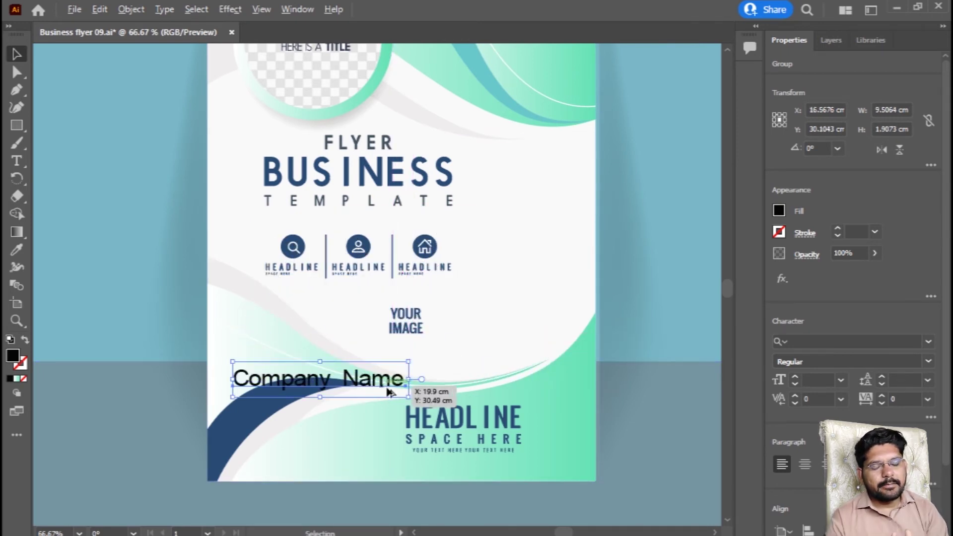
scroll(389, 389, "down", 1)
mouse_move(357, 387)
left_mouse_down()
mouse_move(422, 385)
mouse_move(511, 231)
left_mouse_up()
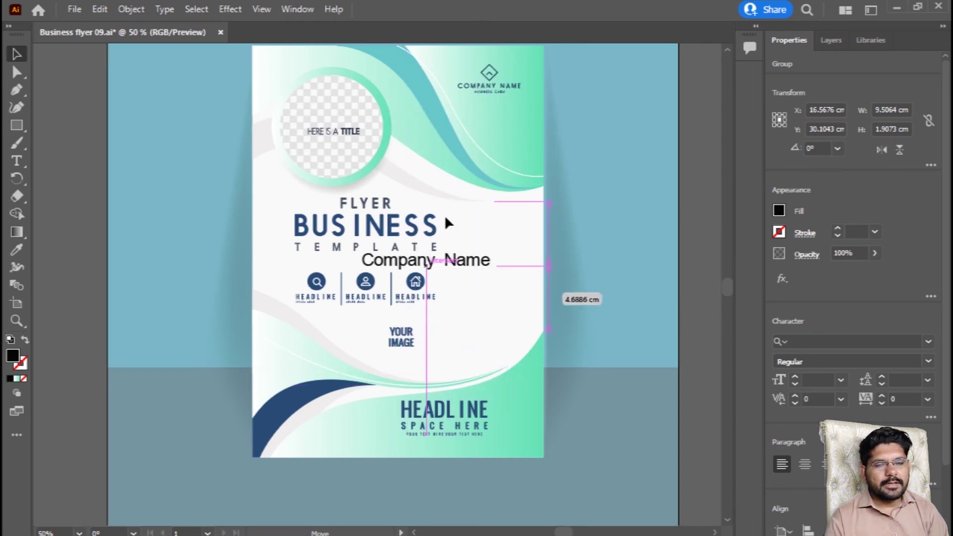
left_click_drag(511, 231, 469, 114)
scroll(452, 273, "down", 1)
scroll(476, 134, "up", 2)
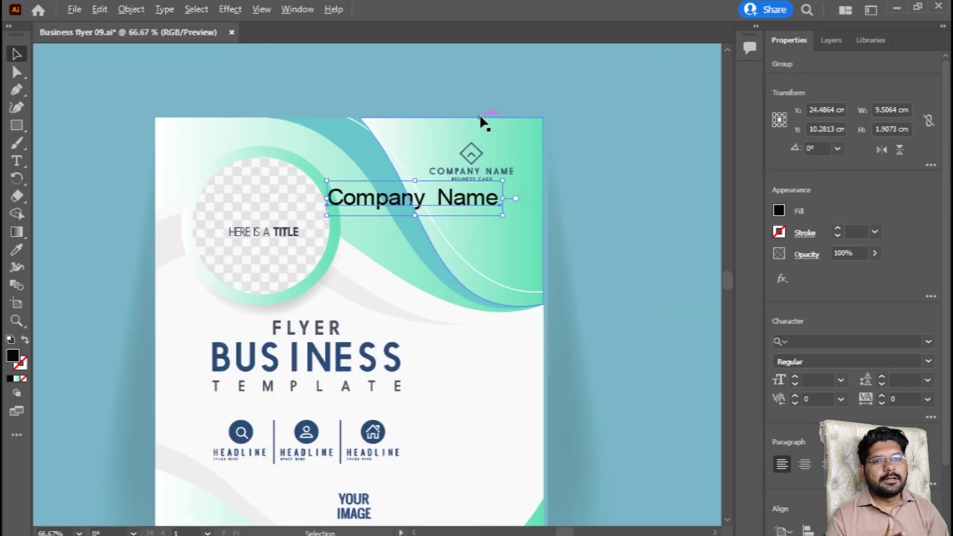
Step: Shrink the Company Name text further and place it just below the logo lettering
scroll(485, 121, "up", 2)
left_click_drag(528, 267, 357, 306)
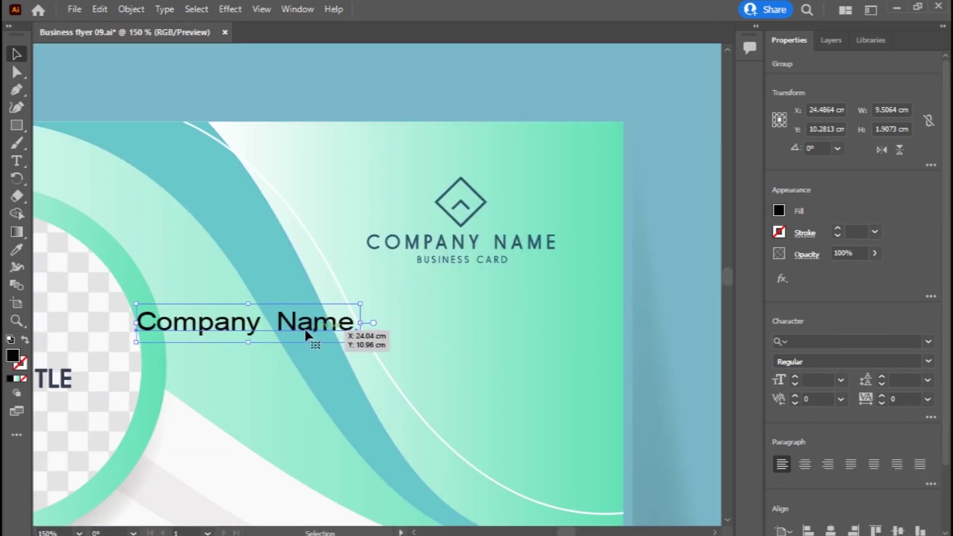
left_click_drag(293, 326, 504, 308)
left_click(493, 240)
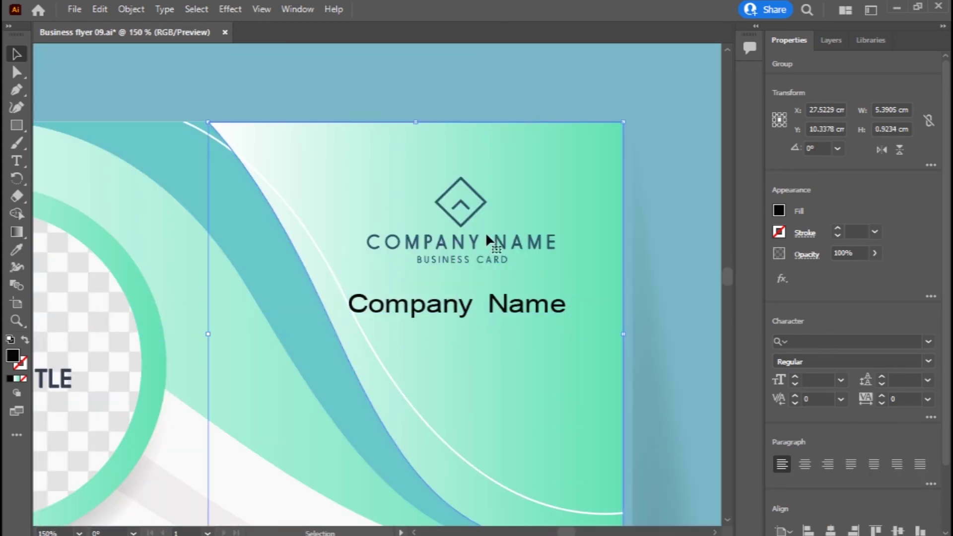
Step: Try deleting the old logo and fitting Company Name there, then undo to restore the logo
left_click(458, 236)
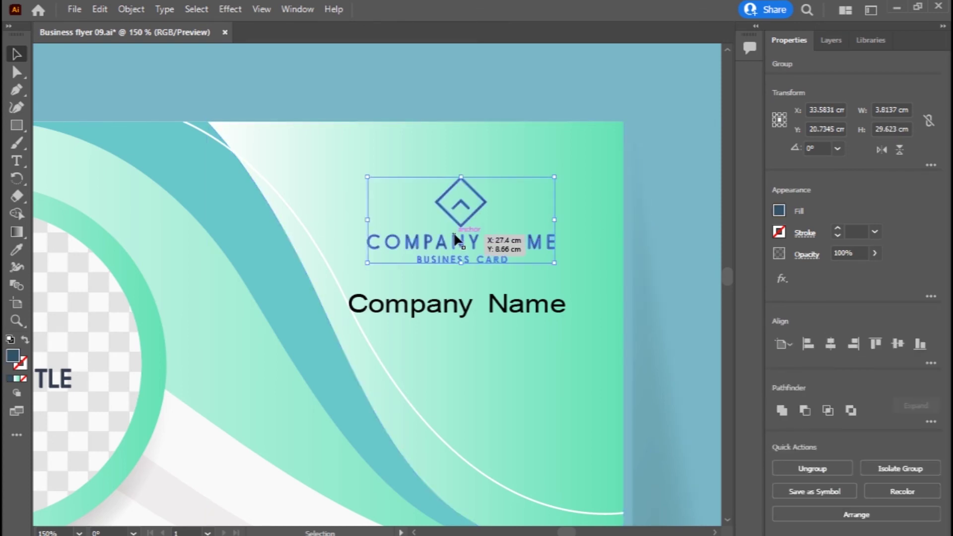
key("Delete")
left_click_drag(466, 310, 484, 198)
left_click_drag(591, 198, 569, 197)
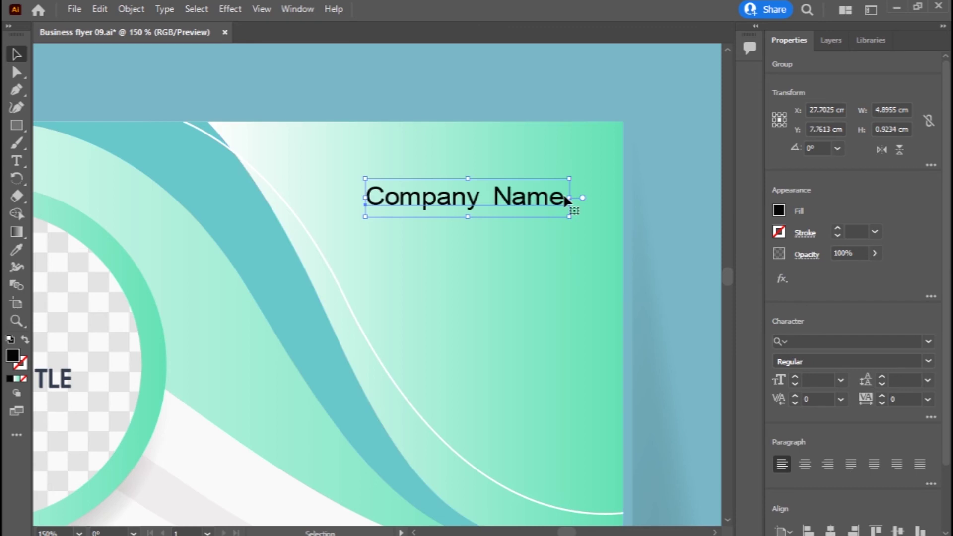
key("ctrl+z")
key("ctrl+z")
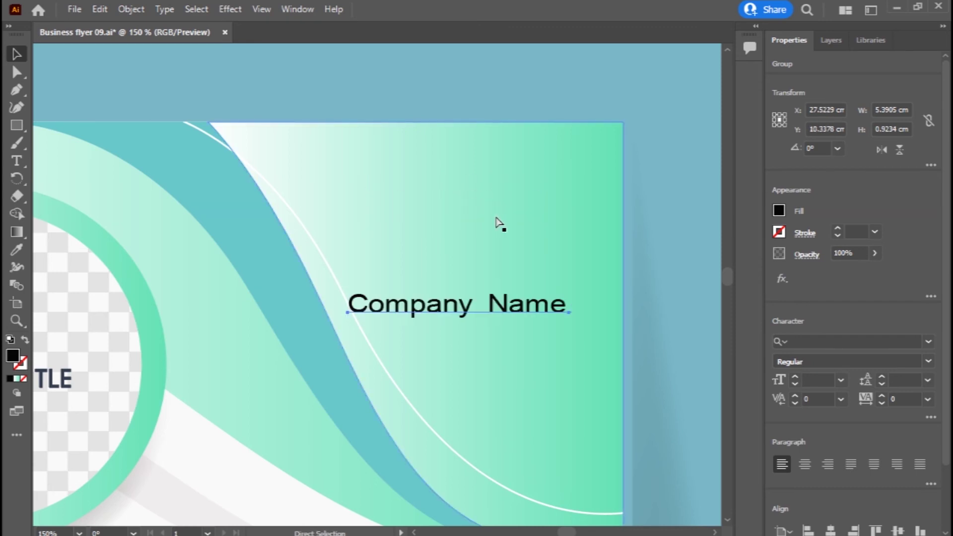
key("ctrl+z")
left_click(323, 206)
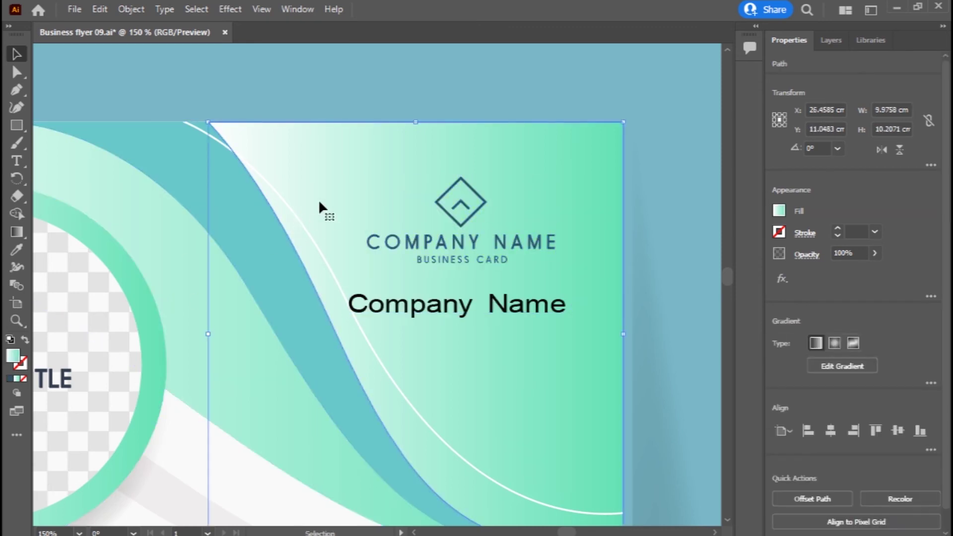
Step: Attempt sampling the logo's dark blue with the Eyedropper, undoing accidental background recolours
key("i")
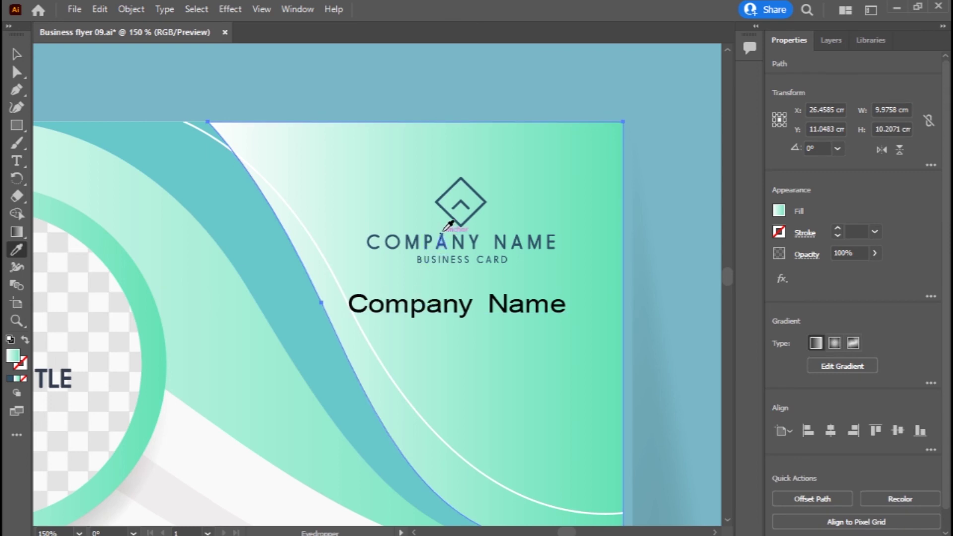
left_click(453, 214)
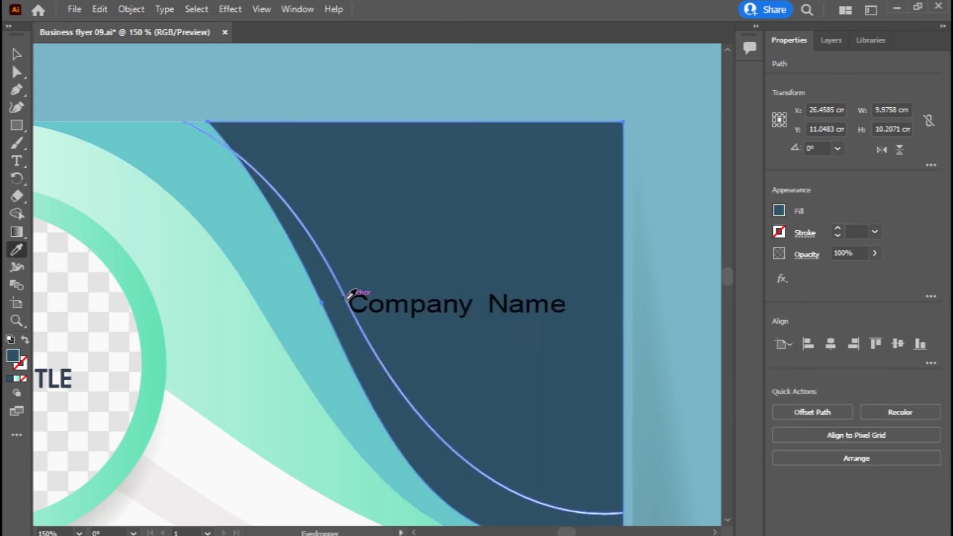
key("ctrl+z")
scroll(472, 279, "up", 2)
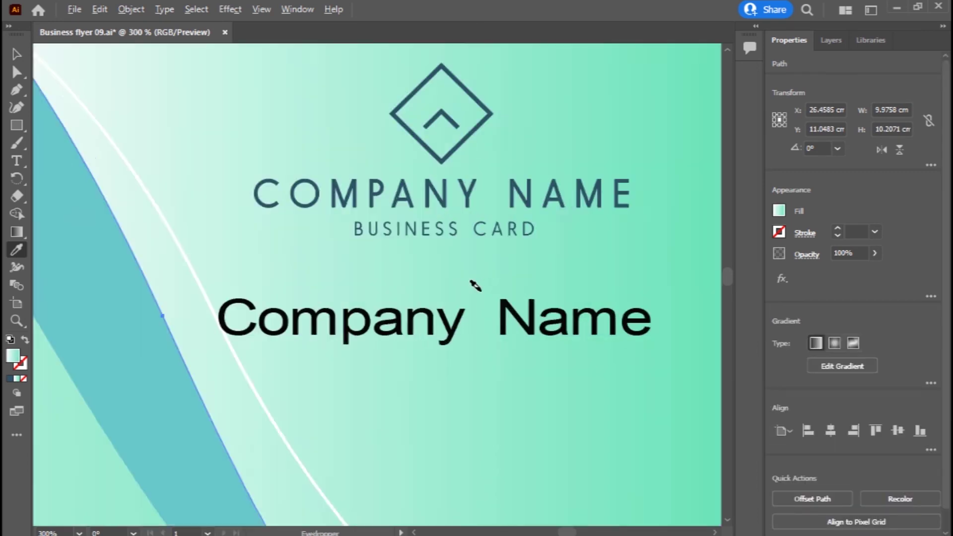
scroll(476, 268, "up", 1)
left_click(521, 161)
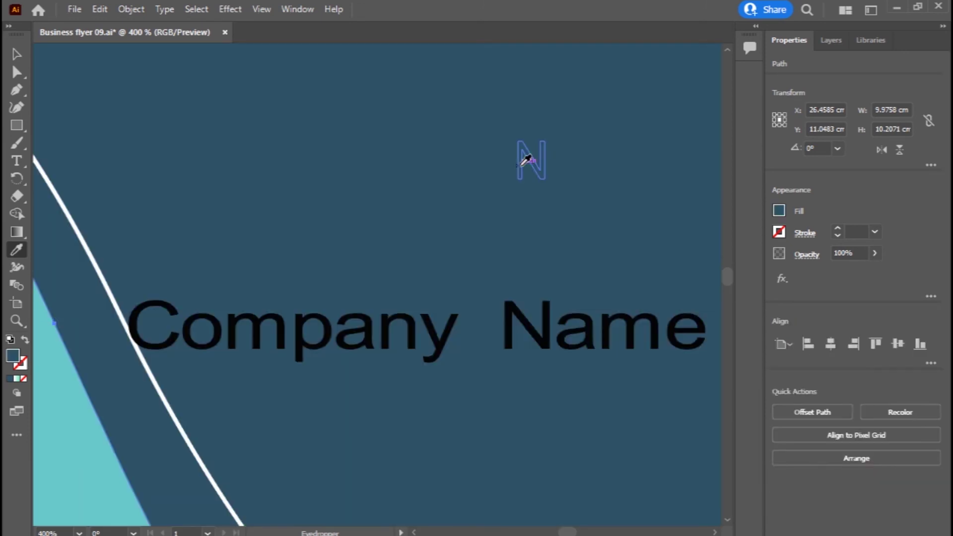
key("ctrl+z")
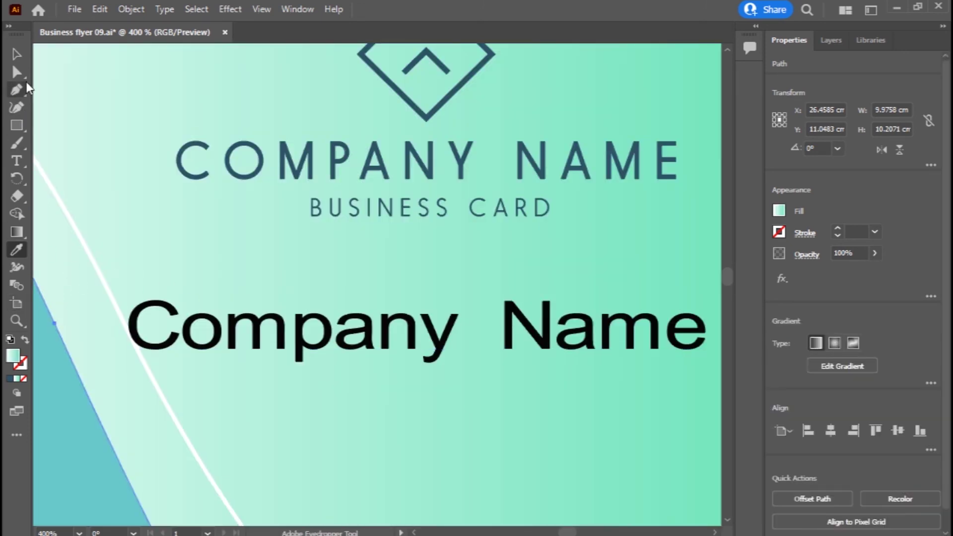
Step: Give the Company Name text the logo lettering's dark blue using the Eyedropper
left_click(232, 320)
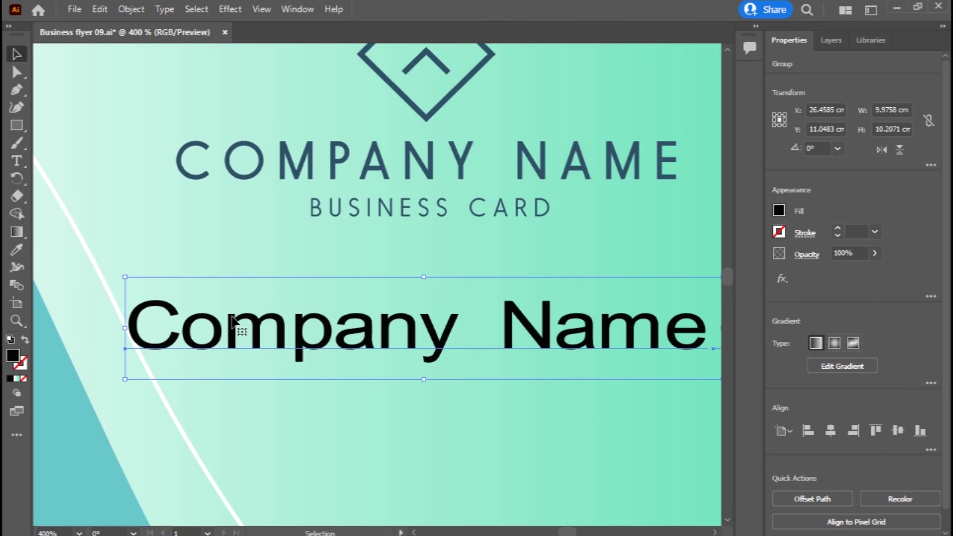
left_click(20, 251)
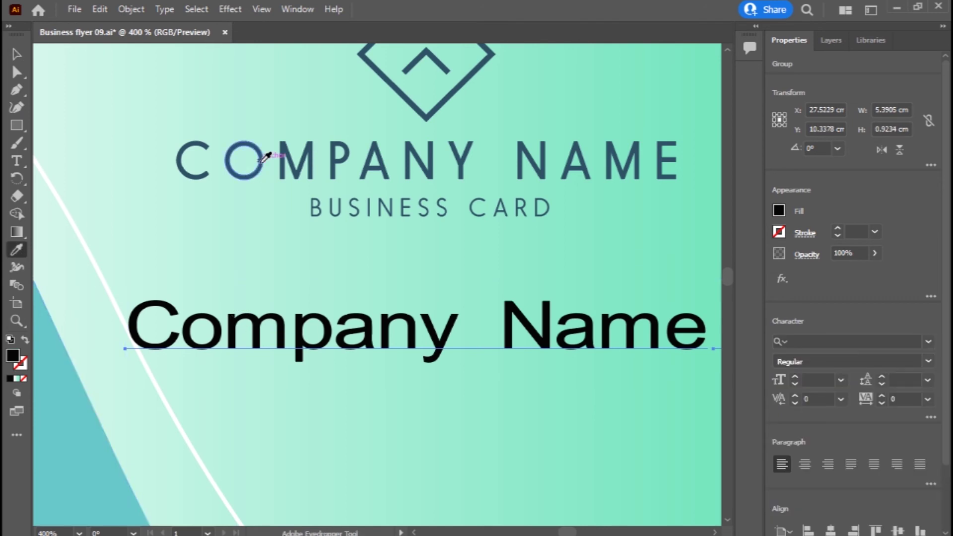
left_click(264, 167)
left_click(17, 53)
left_click(362, 247)
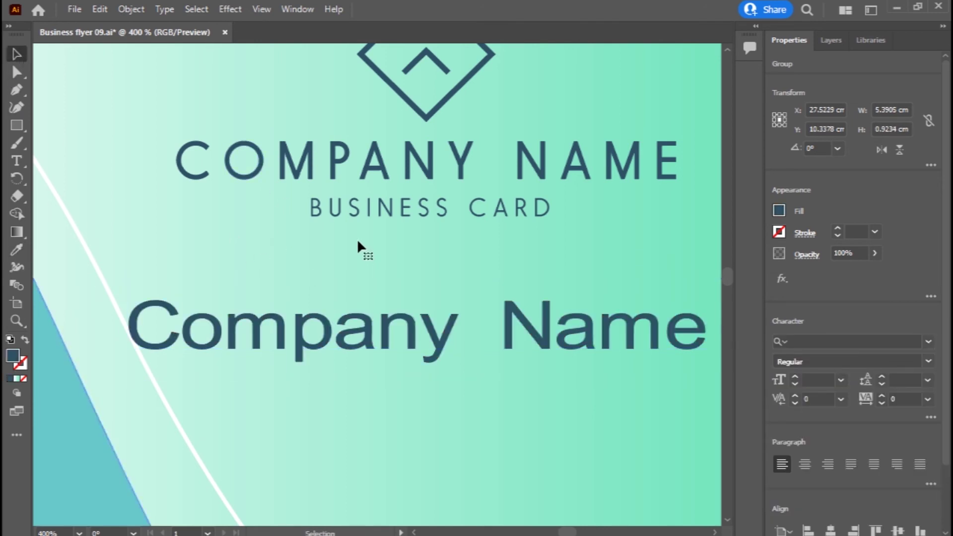
scroll(392, 247, "down", 1)
left_click(443, 184)
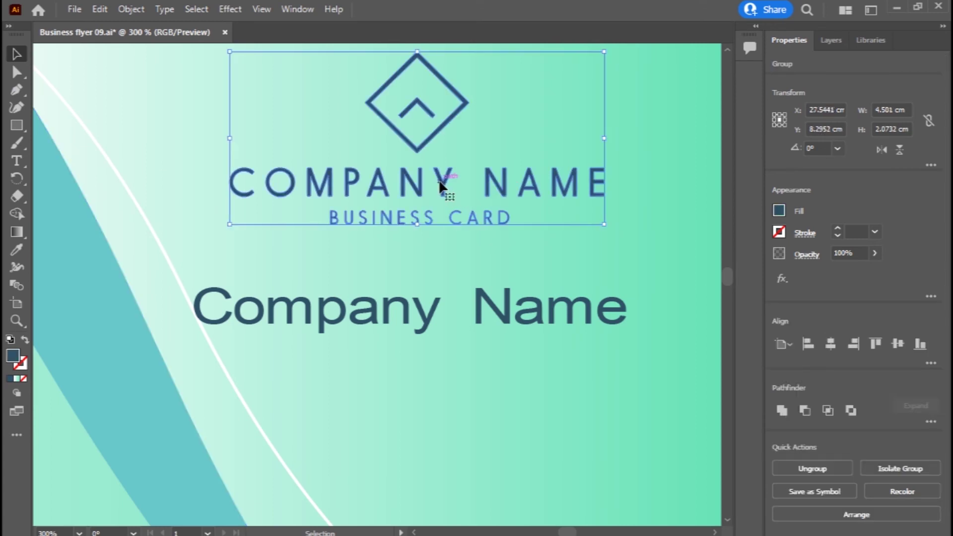
Step: Delete the old logo, move the dark blue Company Name to the top right, and shrink it slightly
key("Delete")
left_click_drag(435, 310, 470, 159)
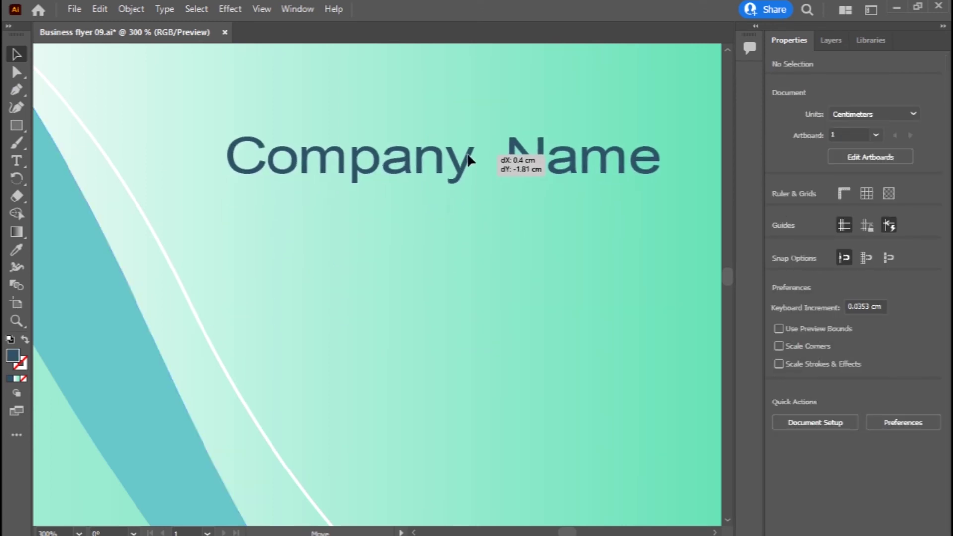
scroll(425, 229, "down", 3)
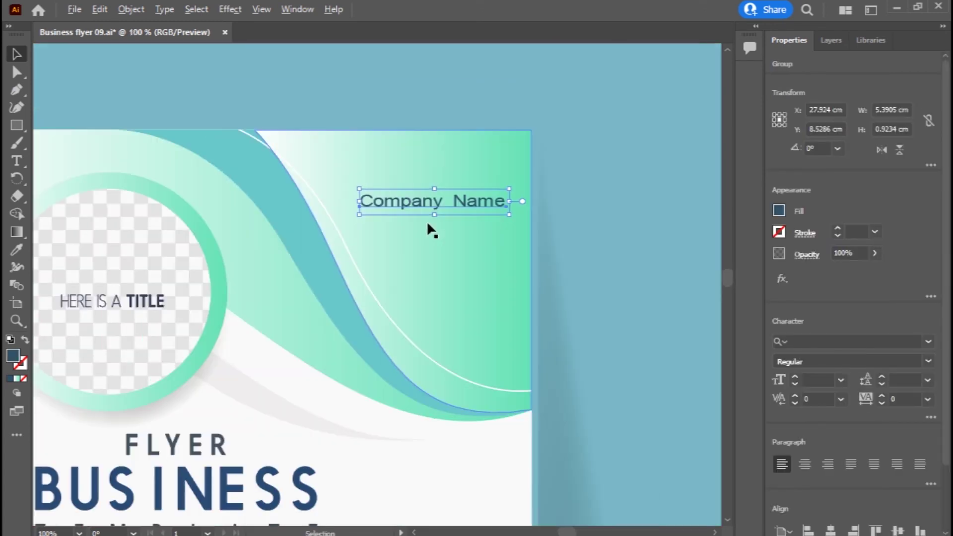
scroll(422, 196, "up", 1)
scroll(422, 191, "up", 1)
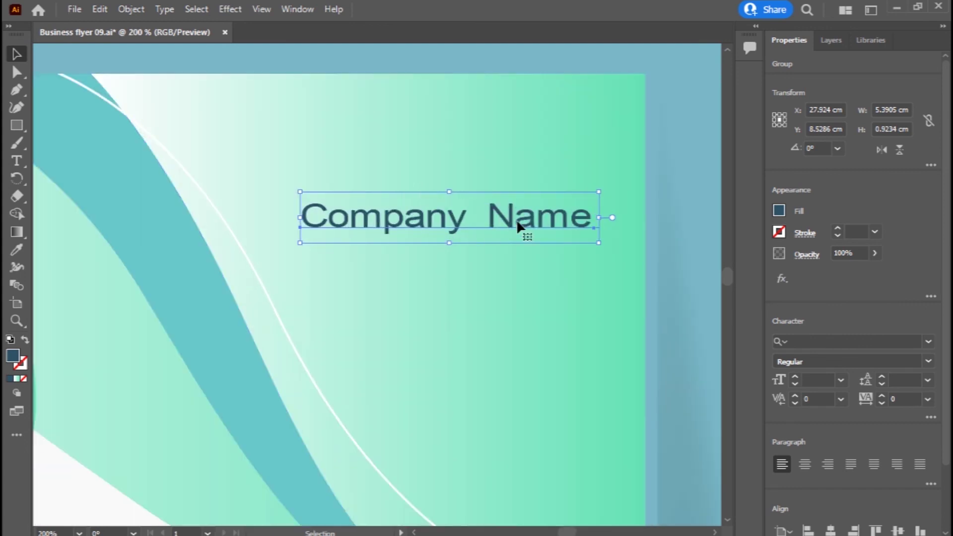
mouse_move(612, 244)
left_mouse_down()
mouse_move(620, 260)
mouse_move(583, 269)
left_mouse_up()
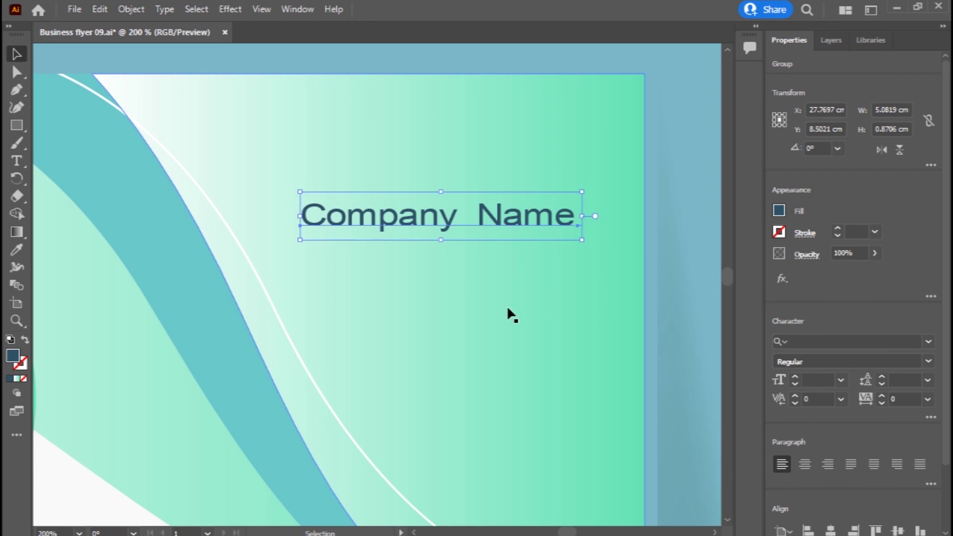
scroll(512, 228, "down", 5)
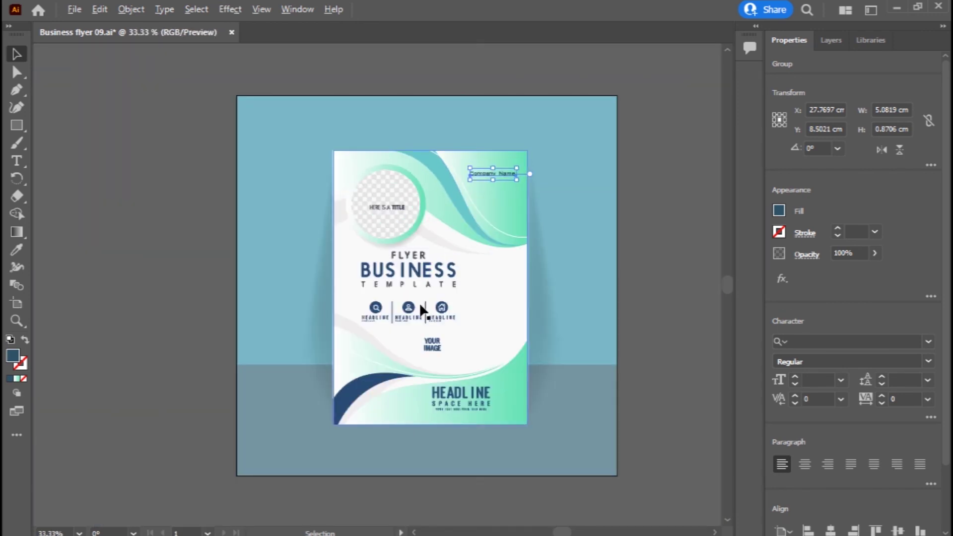
scroll(421, 309, "up", 1)
scroll(432, 255, "up", 1)
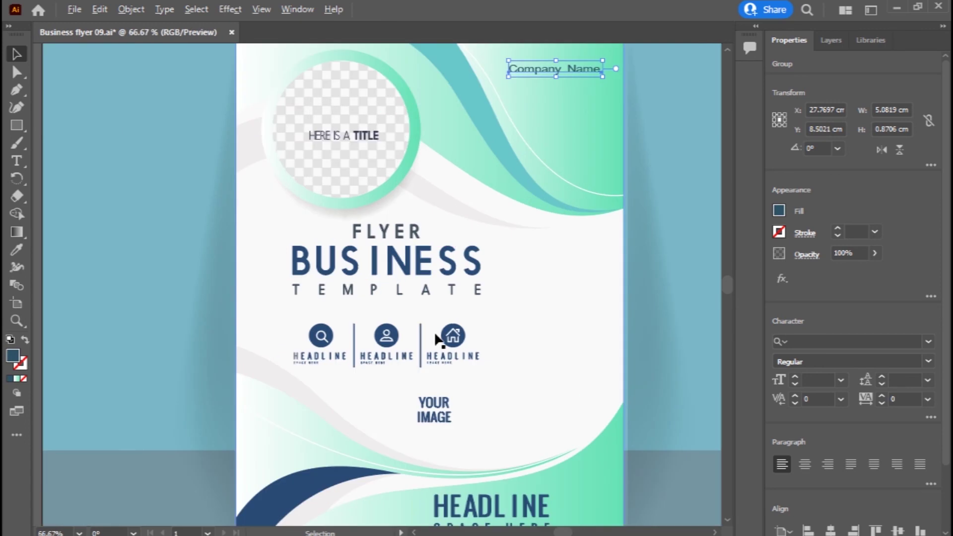
scroll(435, 336, "up", 1)
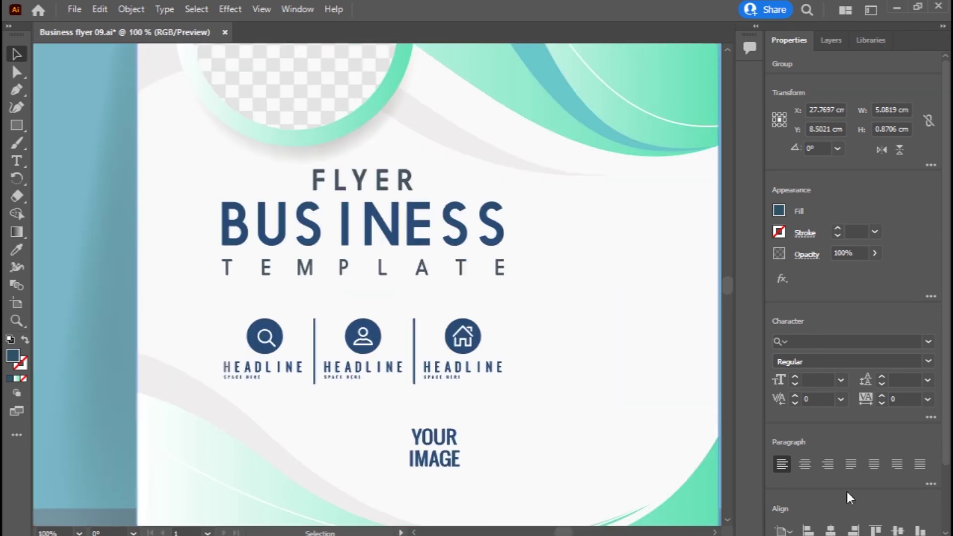